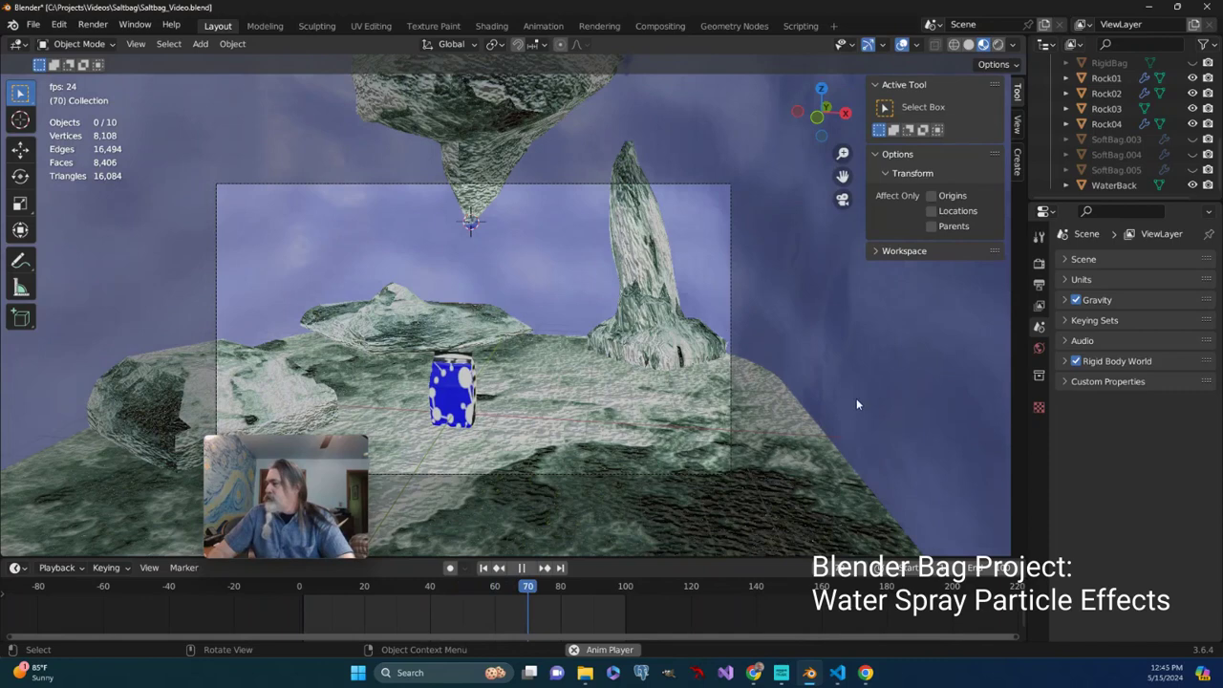
Add a UV sphere and move it about 38" along Y and 11.3" up along Z, behind the hanging rock
middle_click_drag(814, 412, 715, 359)
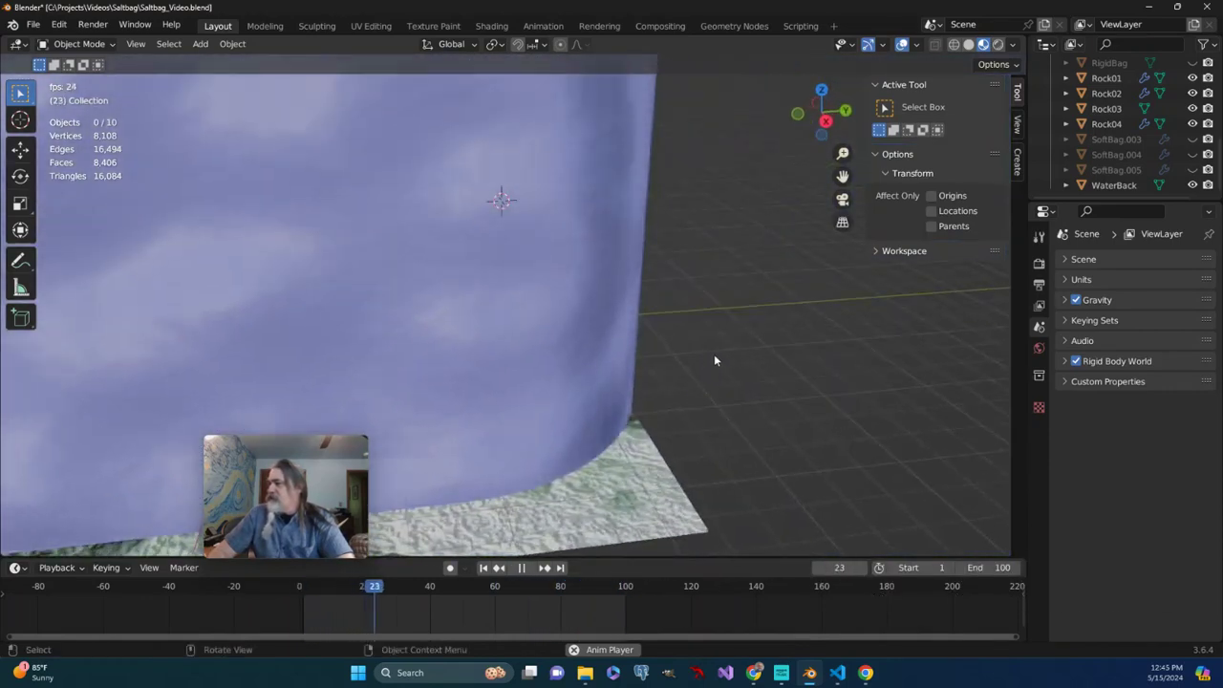
key("shift+a")
mouse_move(713, 353)
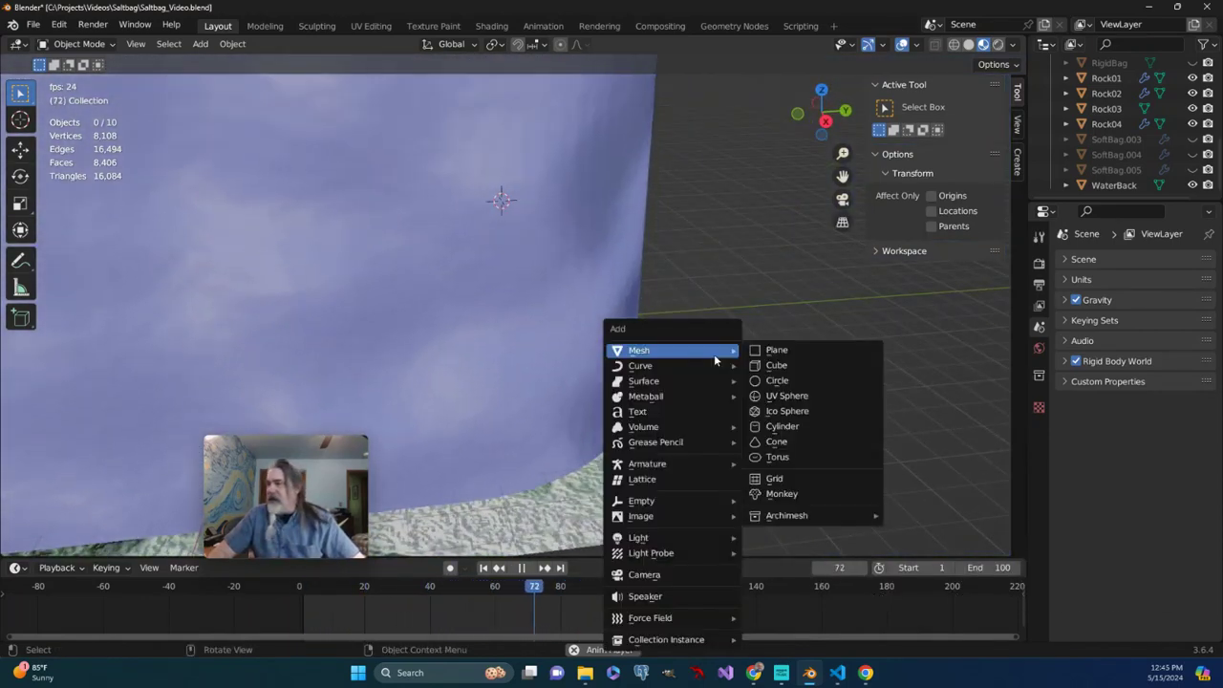
left_click(775, 395)
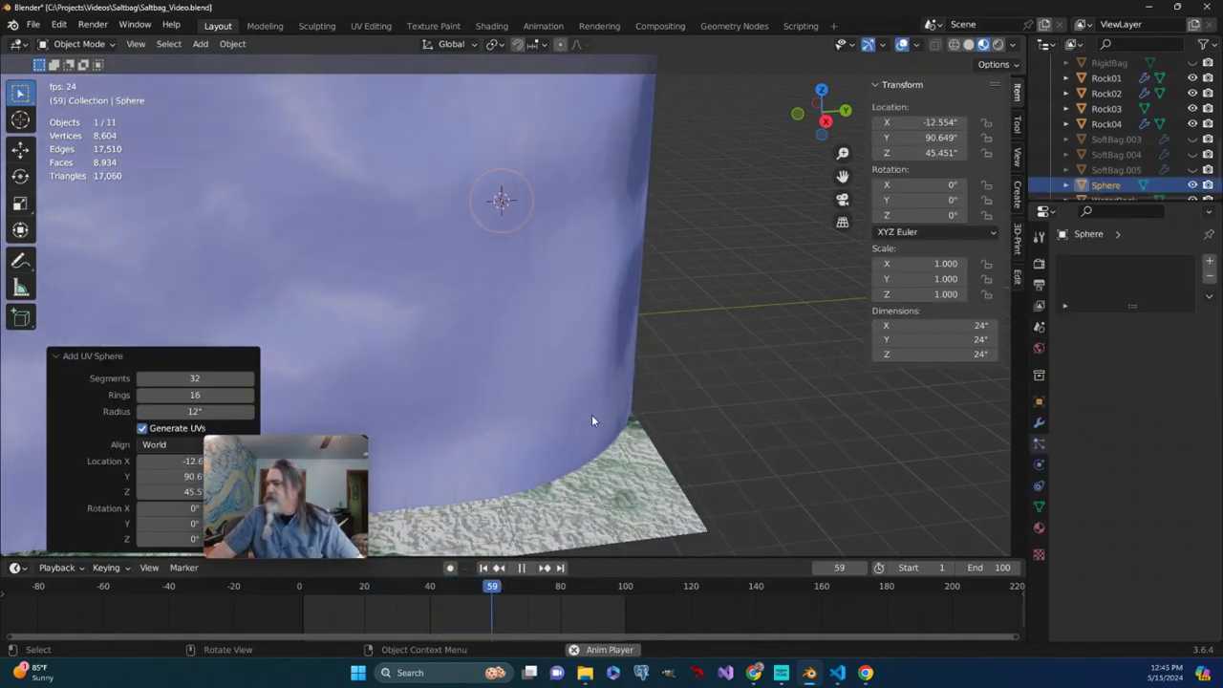
middle_click_drag(592, 415, 571, 387)
key("KP_3")
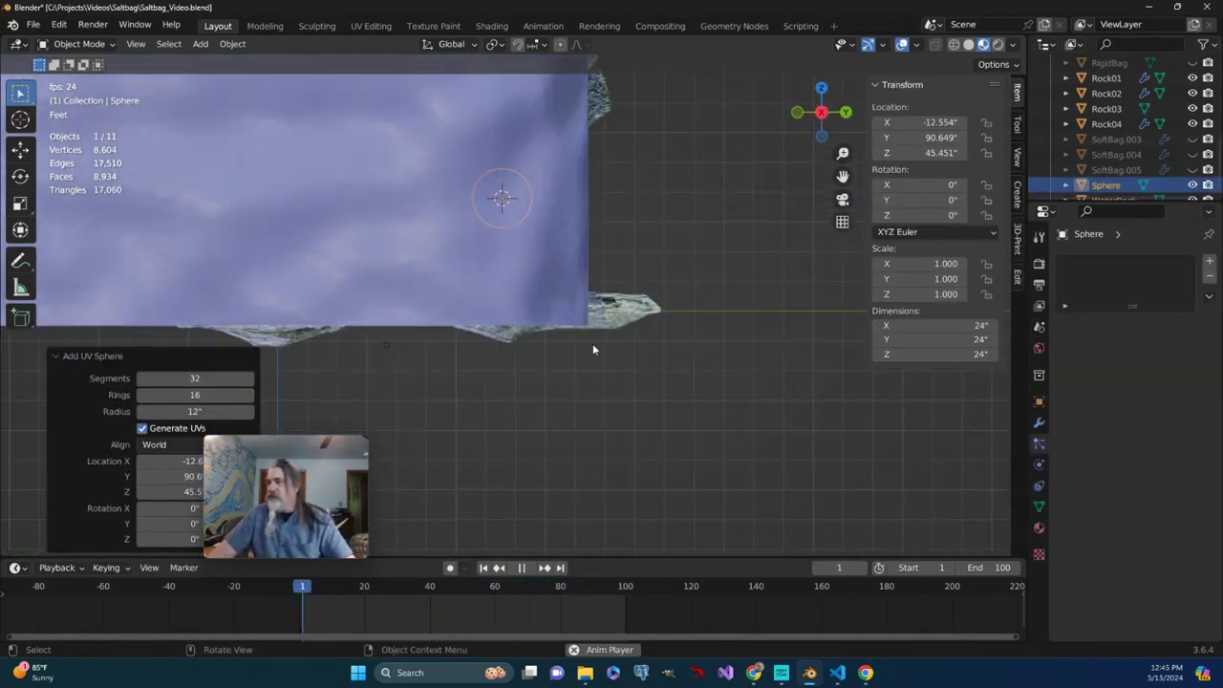
key("g")
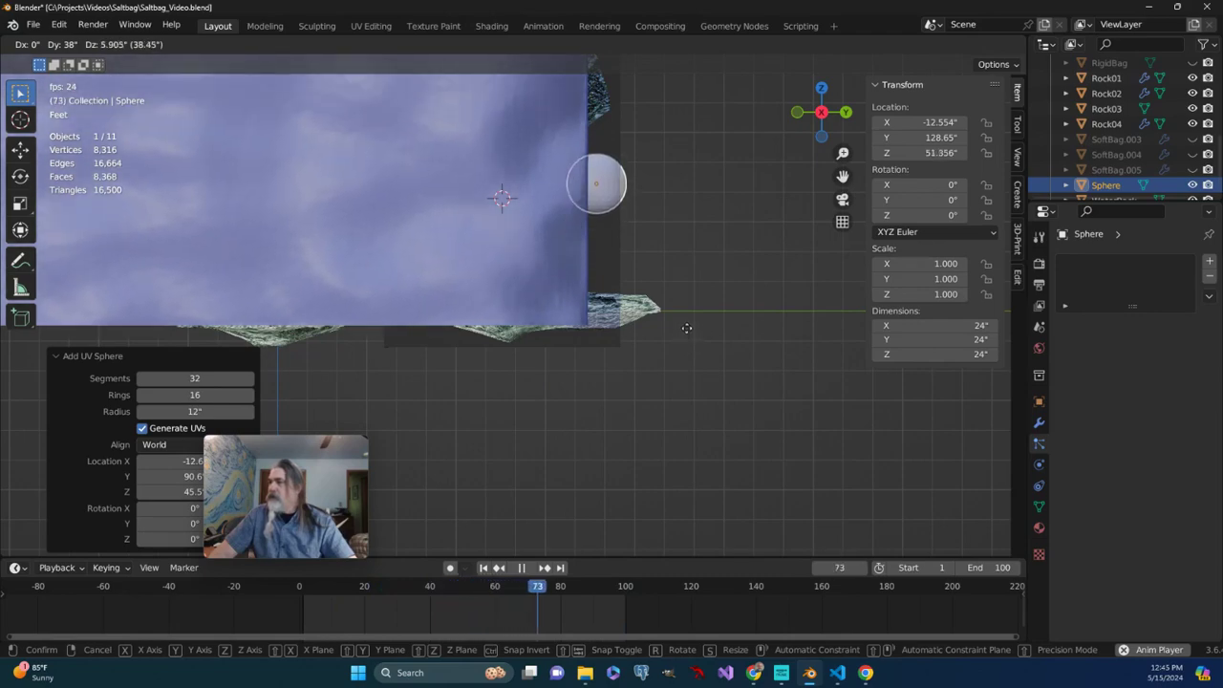
left_click(686, 315)
Scale the new sphere uniformly to about 0.321 so it fits within the hanging rock
middle_click_drag(685, 315, 703, 338)
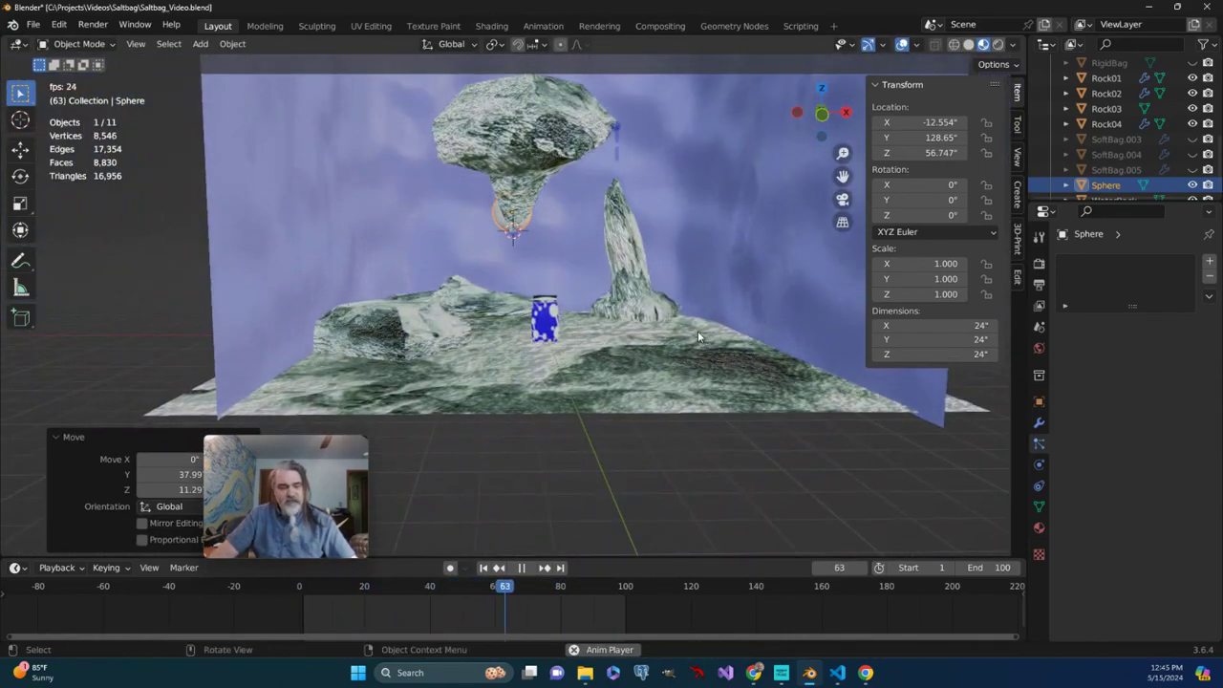
key("s")
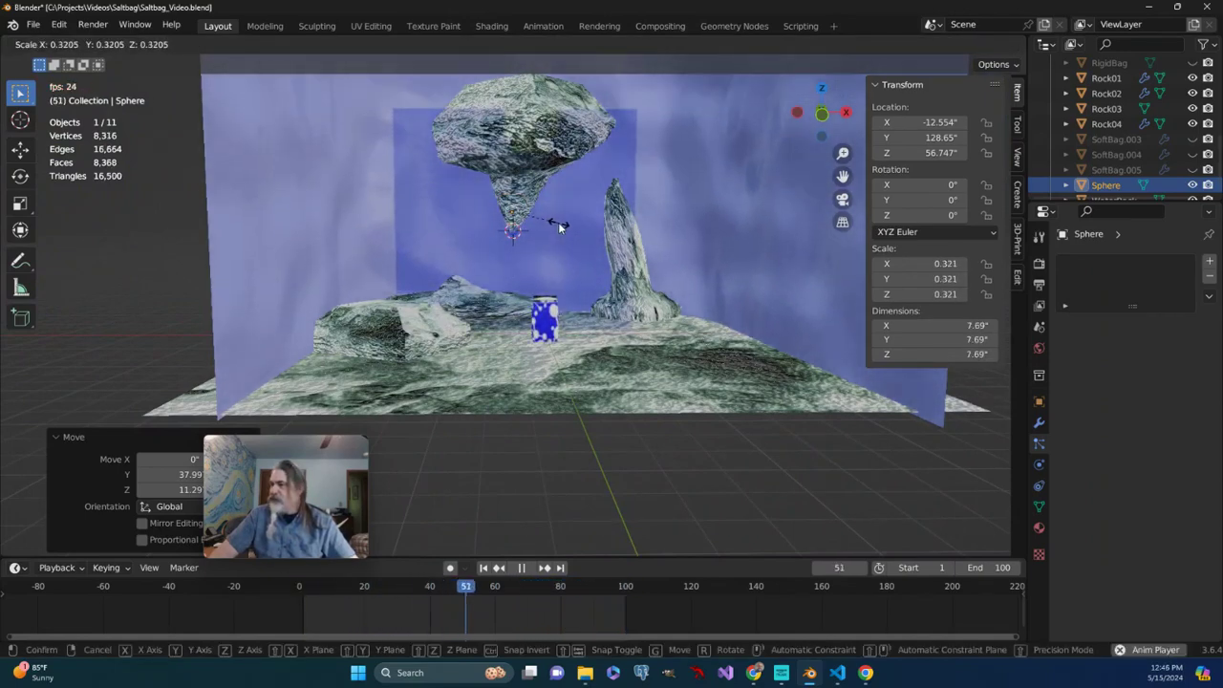
left_click(557, 222)
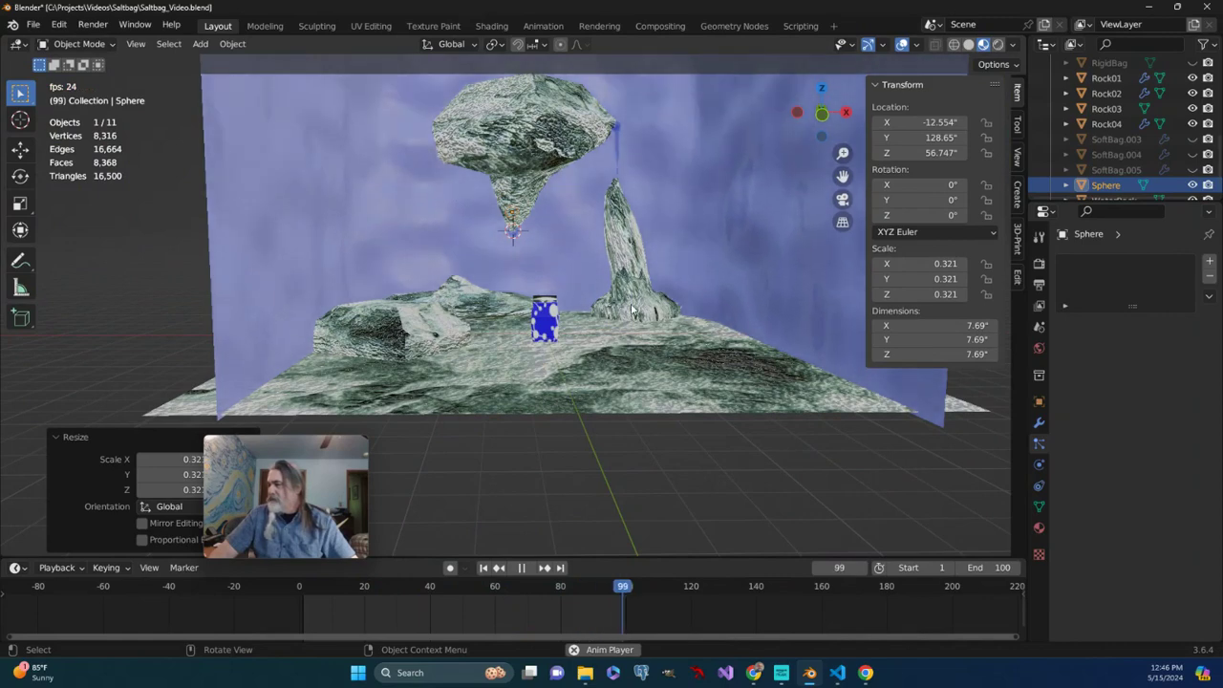
Add an emitter particle system to the small sphere behind the hanging rock
middle_click_drag(631, 309, 583, 324)
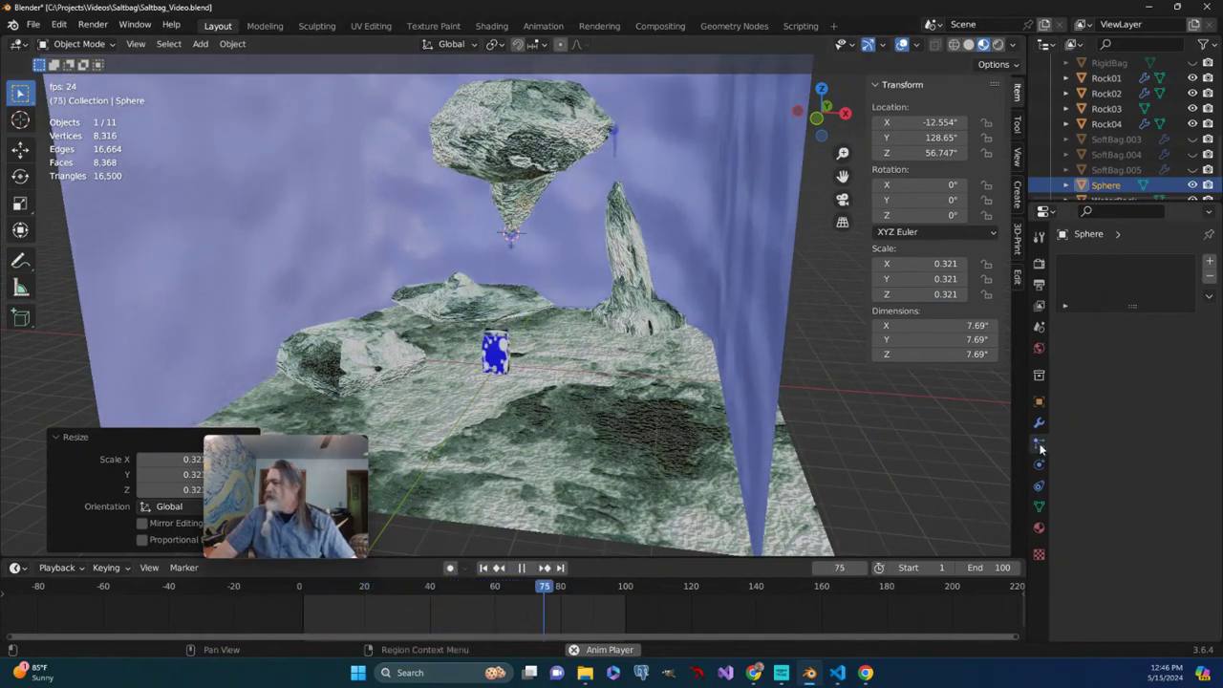
left_click(1210, 262)
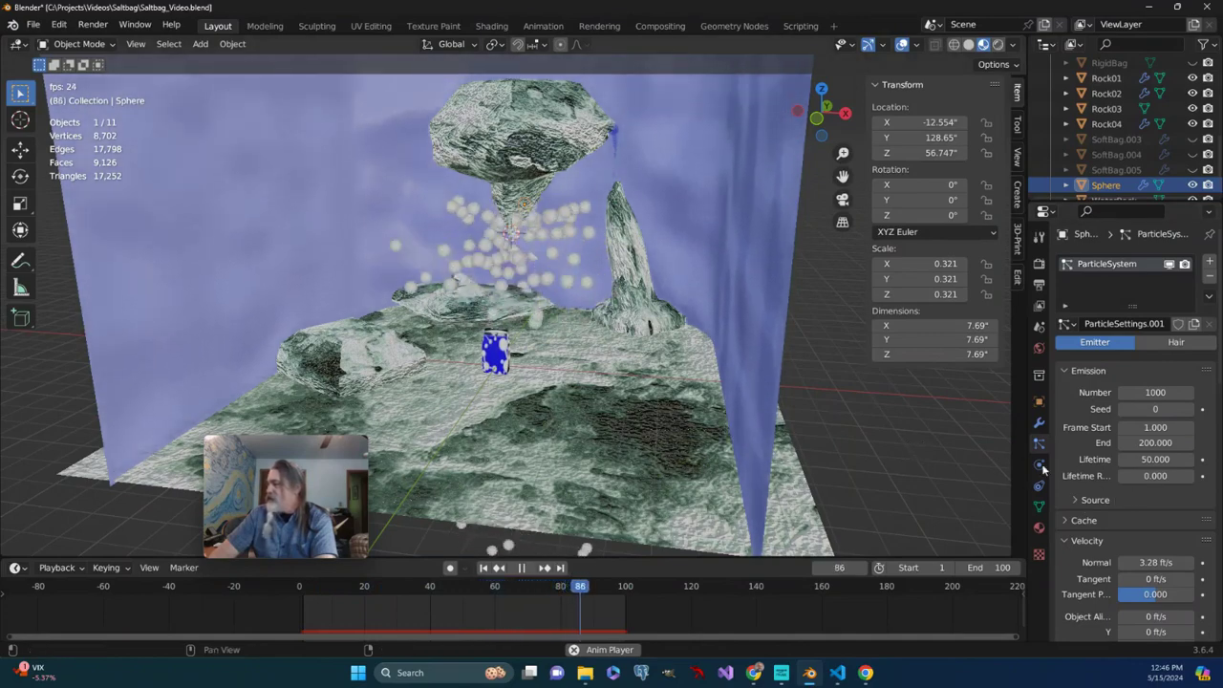
scroll(897, 443, "down", 3)
middle_click_drag(782, 381, 549, 395)
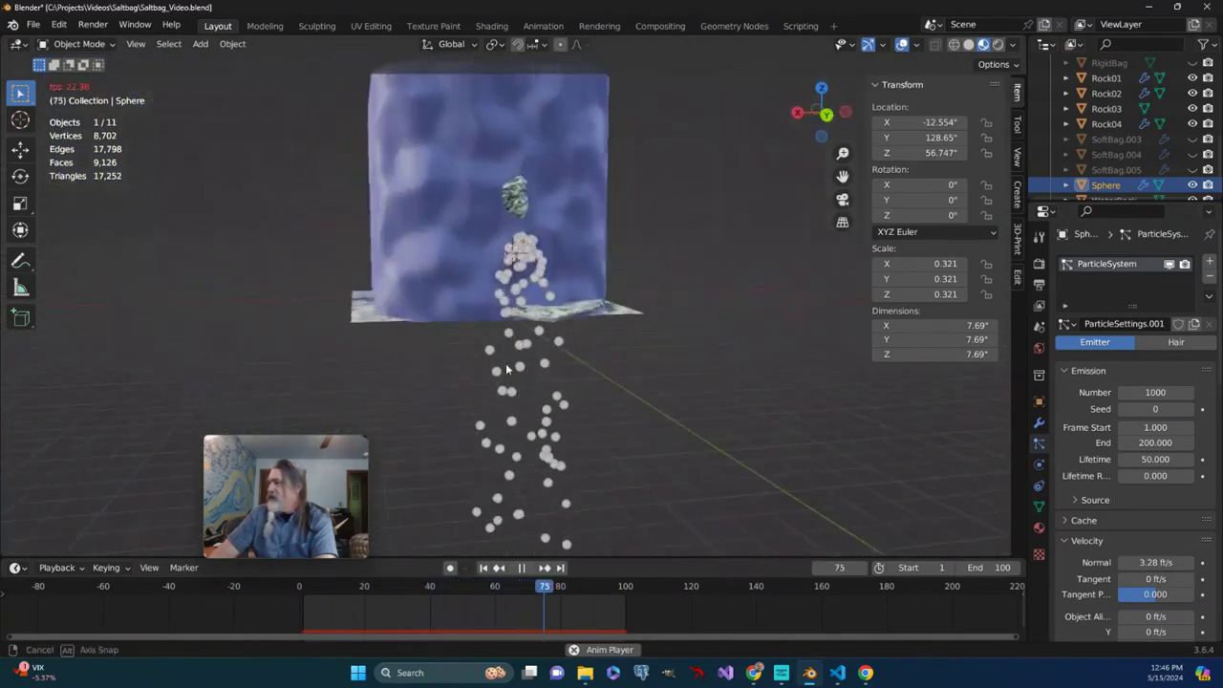
Add a second UV sphere and move it about 159" along Y, well behind the water backdrop
left_click(669, 305)
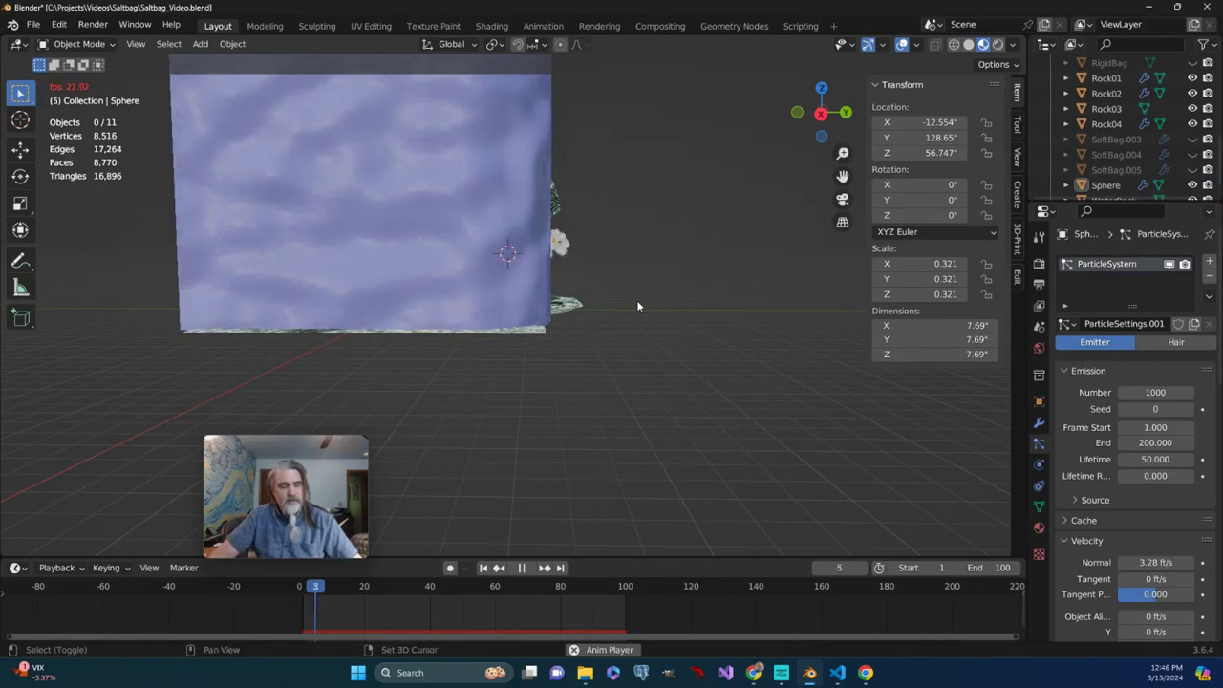
key("shift+a")
mouse_move(638, 303)
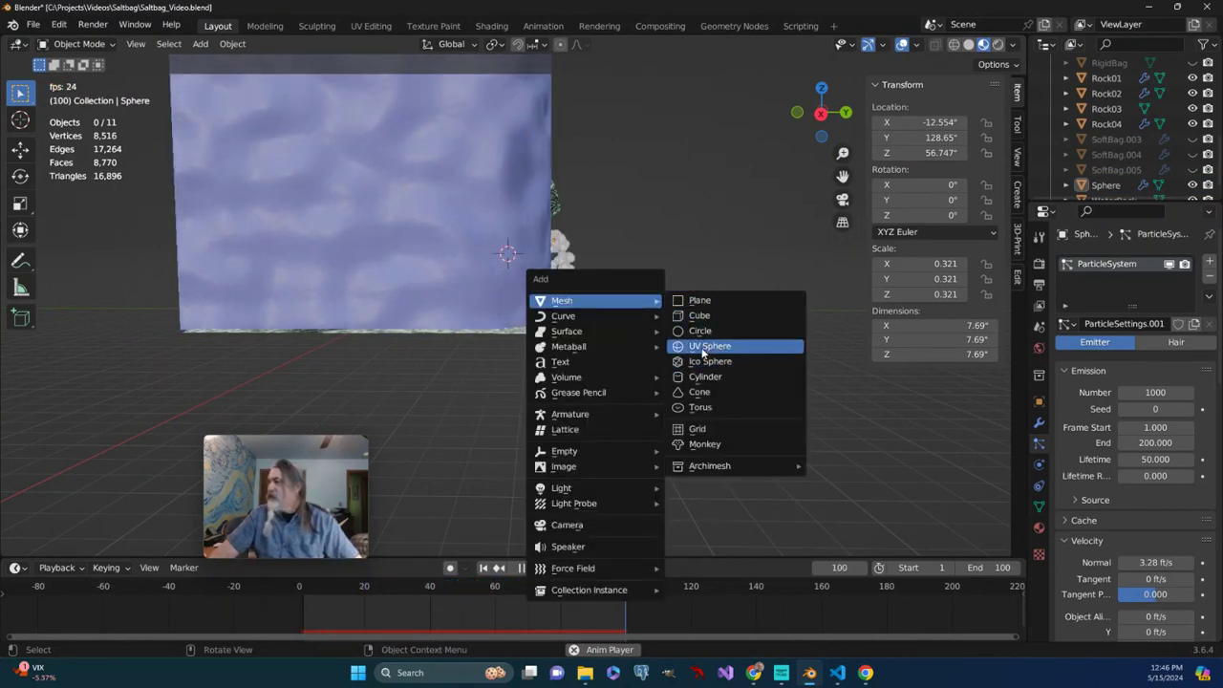
left_click(702, 348)
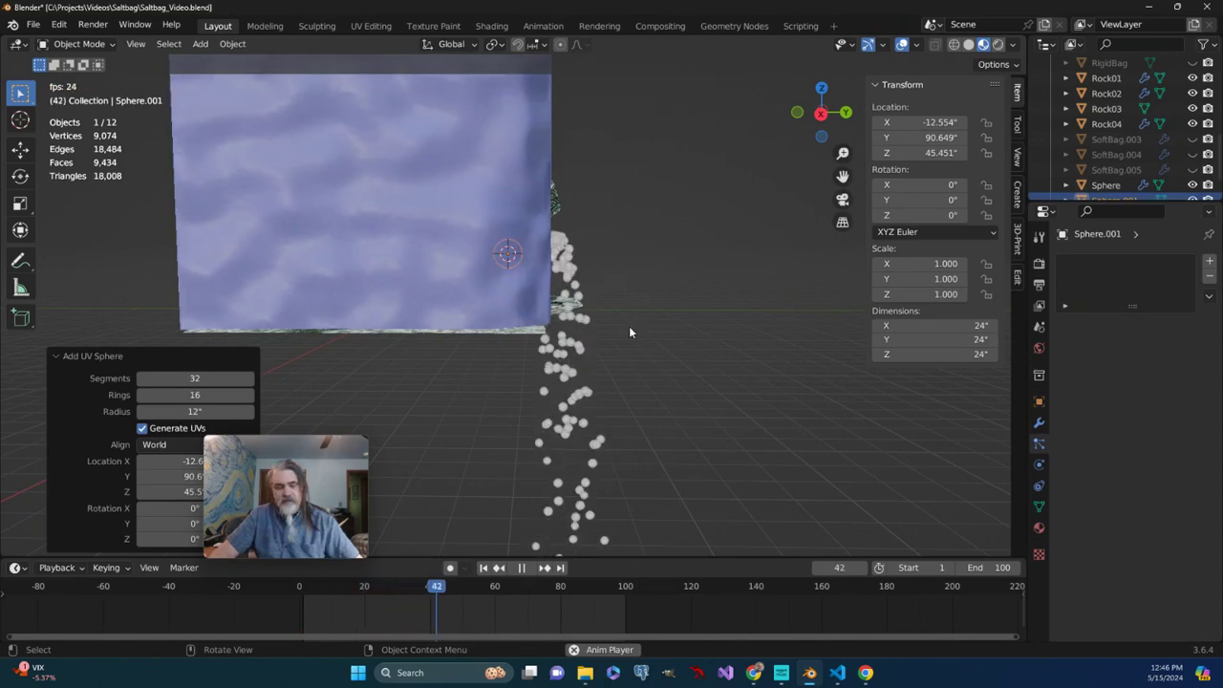
key("g")
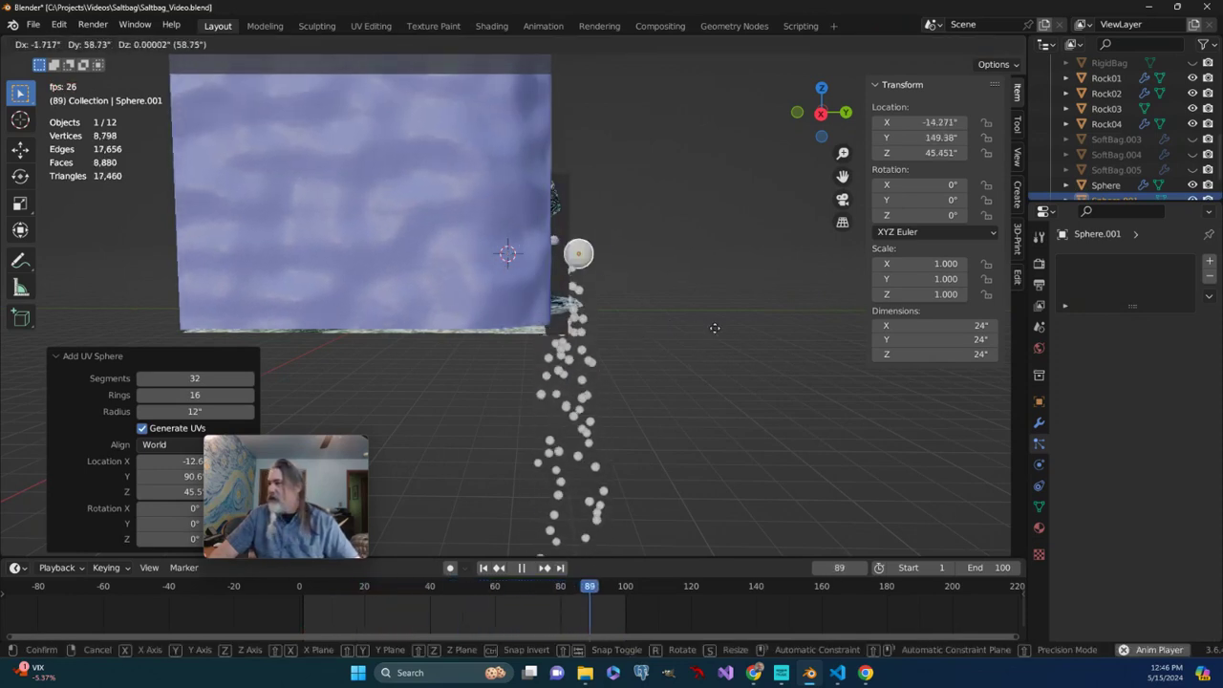
left_click(819, 332)
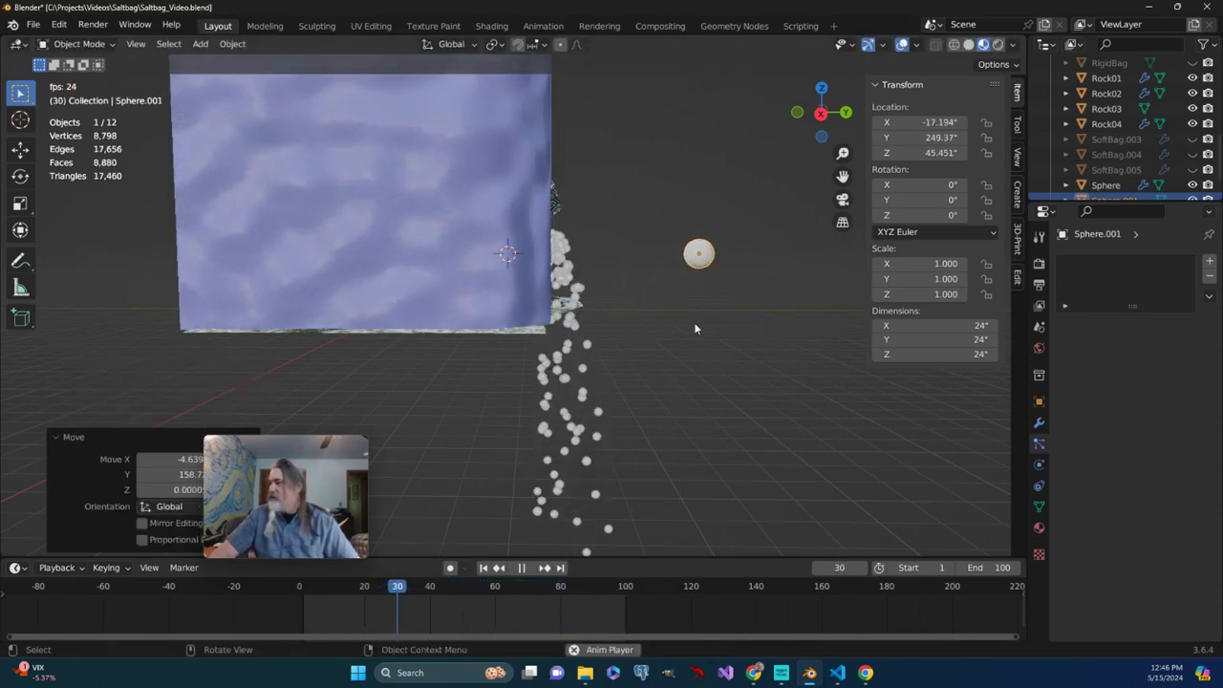
Rename the second sphere, Sphere.001, as Droplets
middle_click_drag(697, 318, 864, 337)
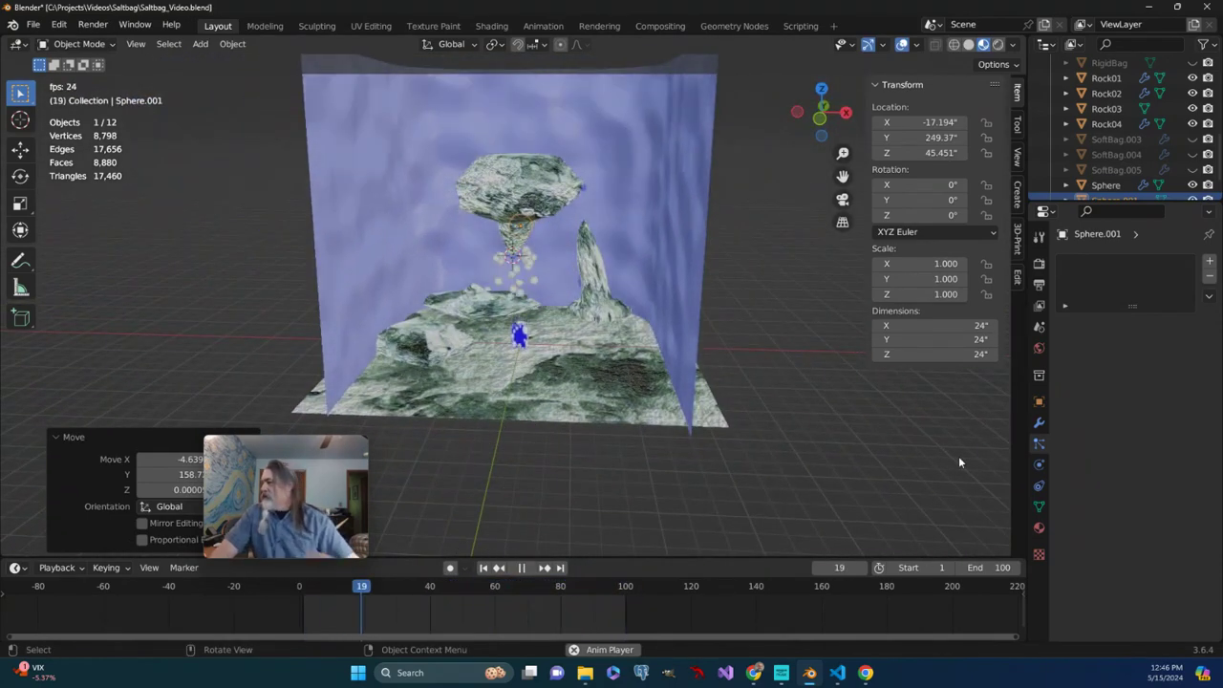
middle_click_drag(482, 242, 287, 259)
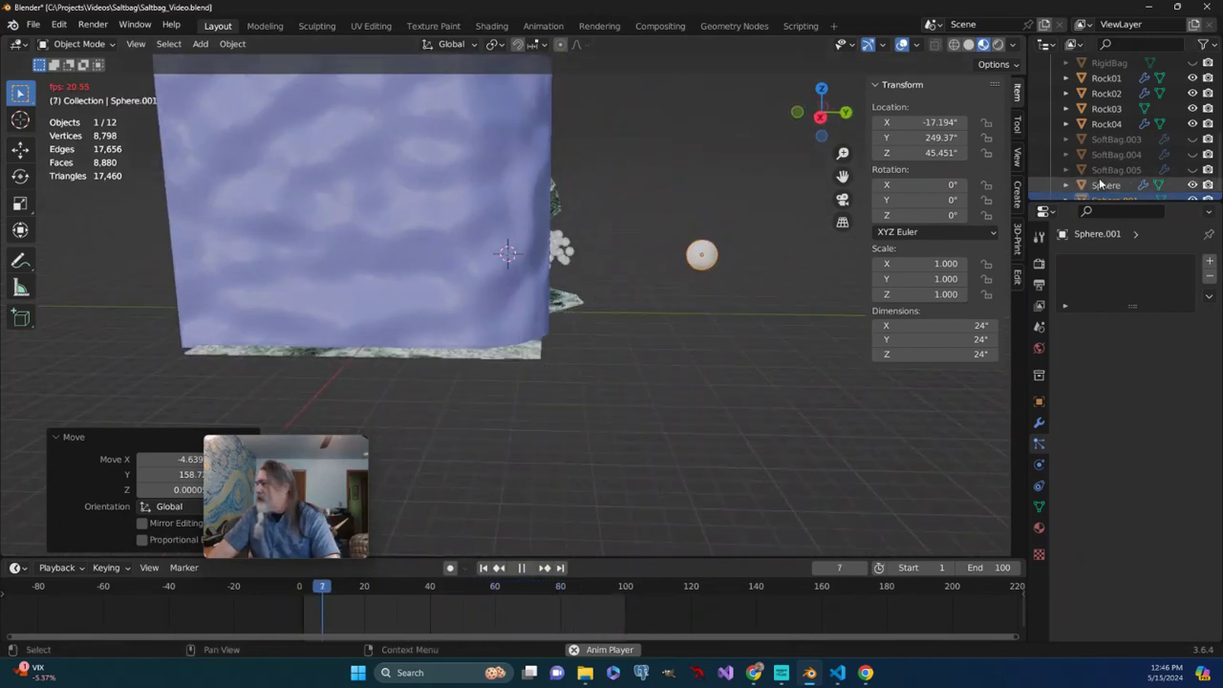
scroll(1104, 195, "down", 2)
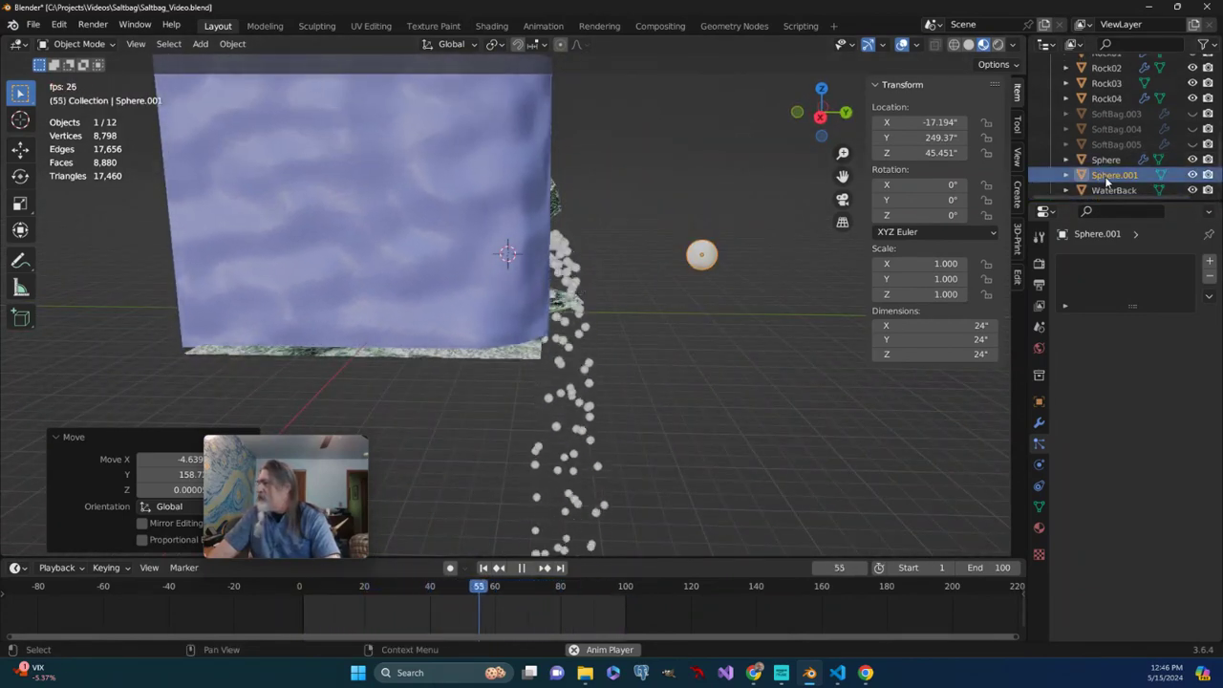
double_click(1110, 175)
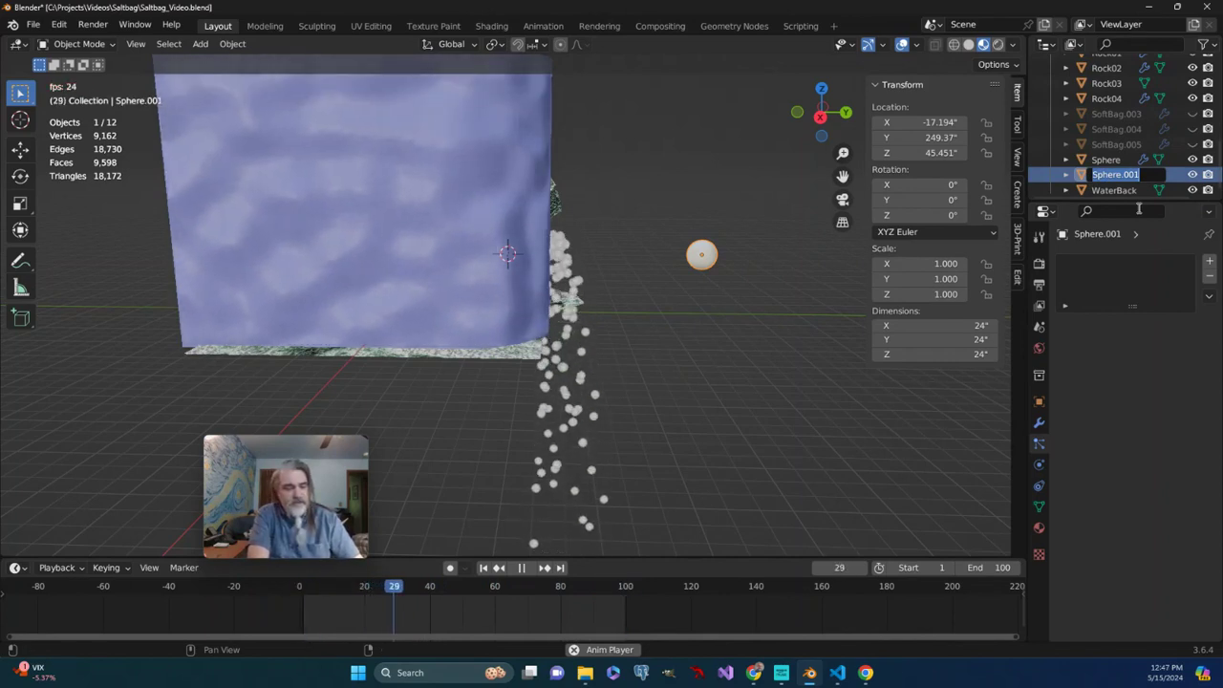
type("Drop")
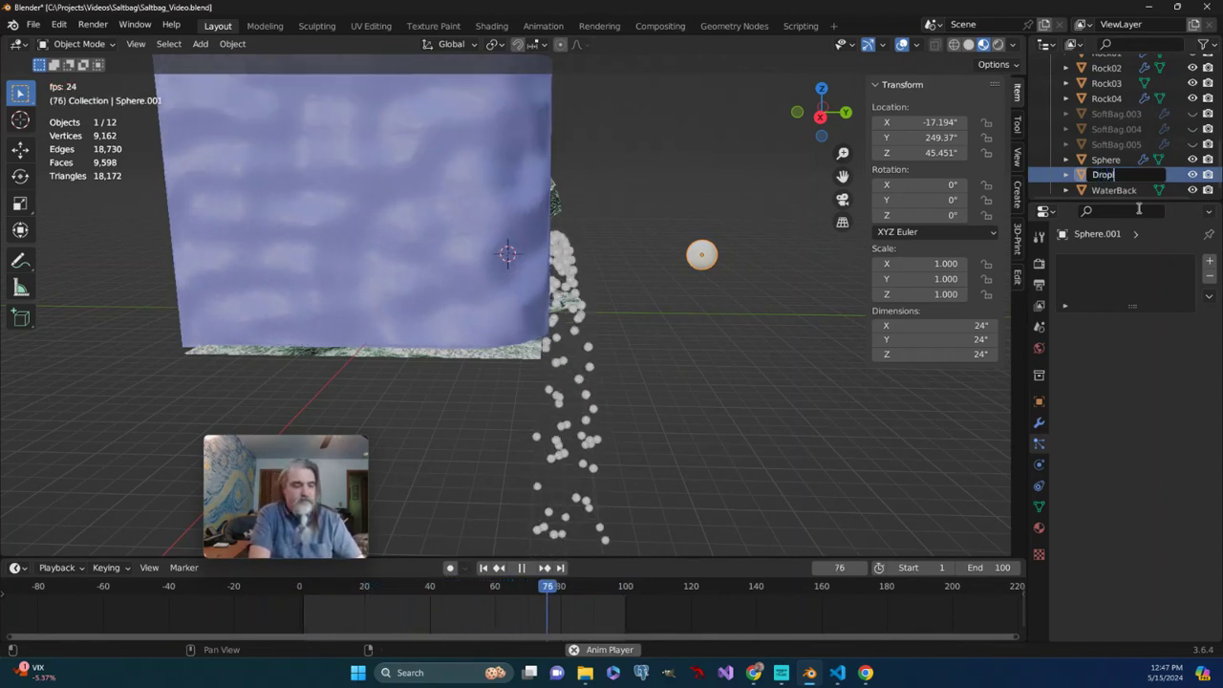
type("lets")
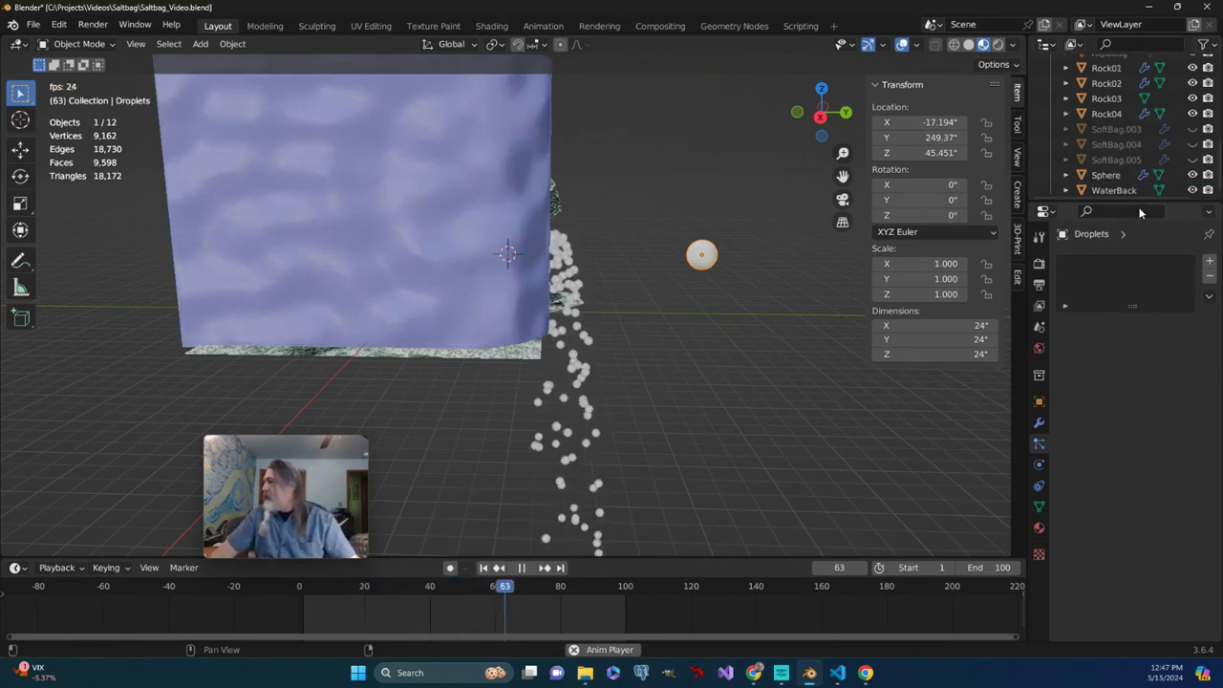
Rename the emitter sphere as Spray and set its particles to render as Object
left_click(1105, 177)
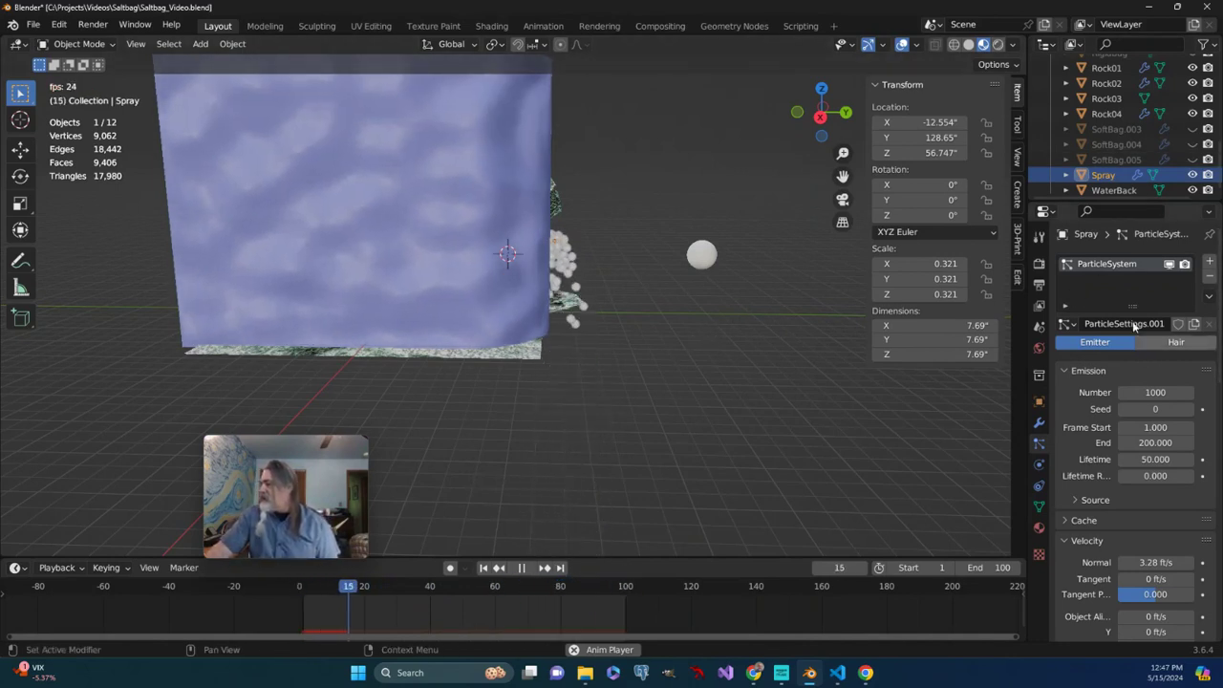
scroll(1118, 466, "down", 3)
scroll(1067, 349, "up", 1)
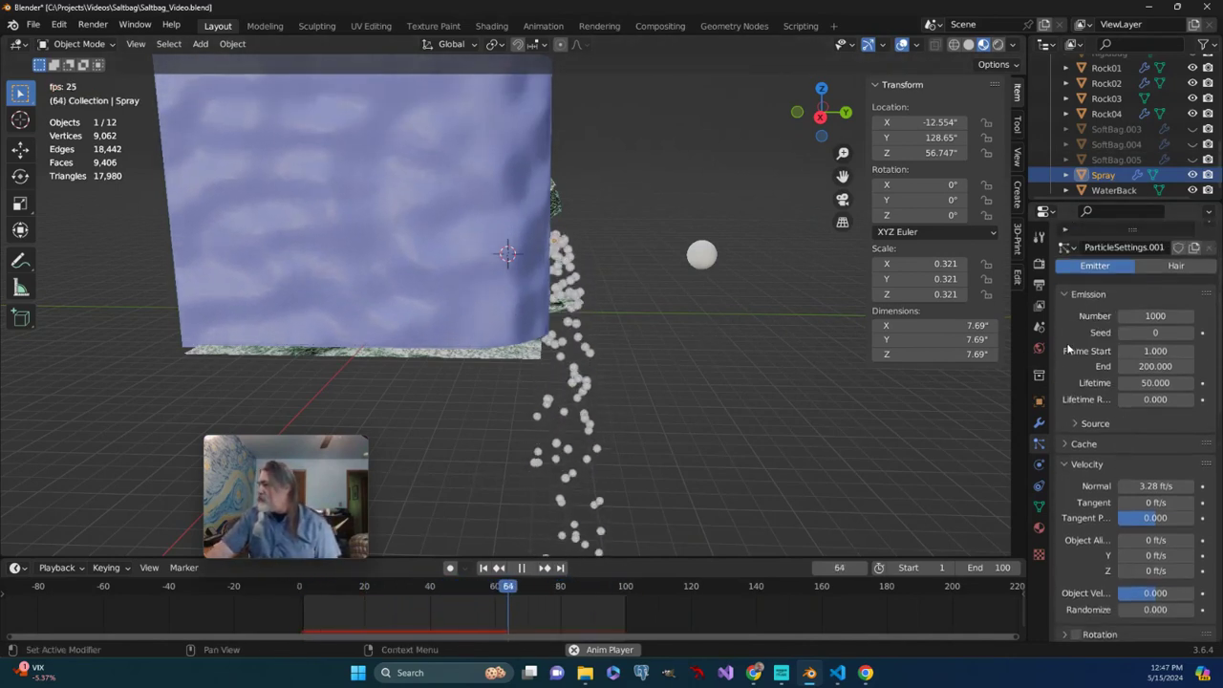
scroll(1098, 420, "down", 3)
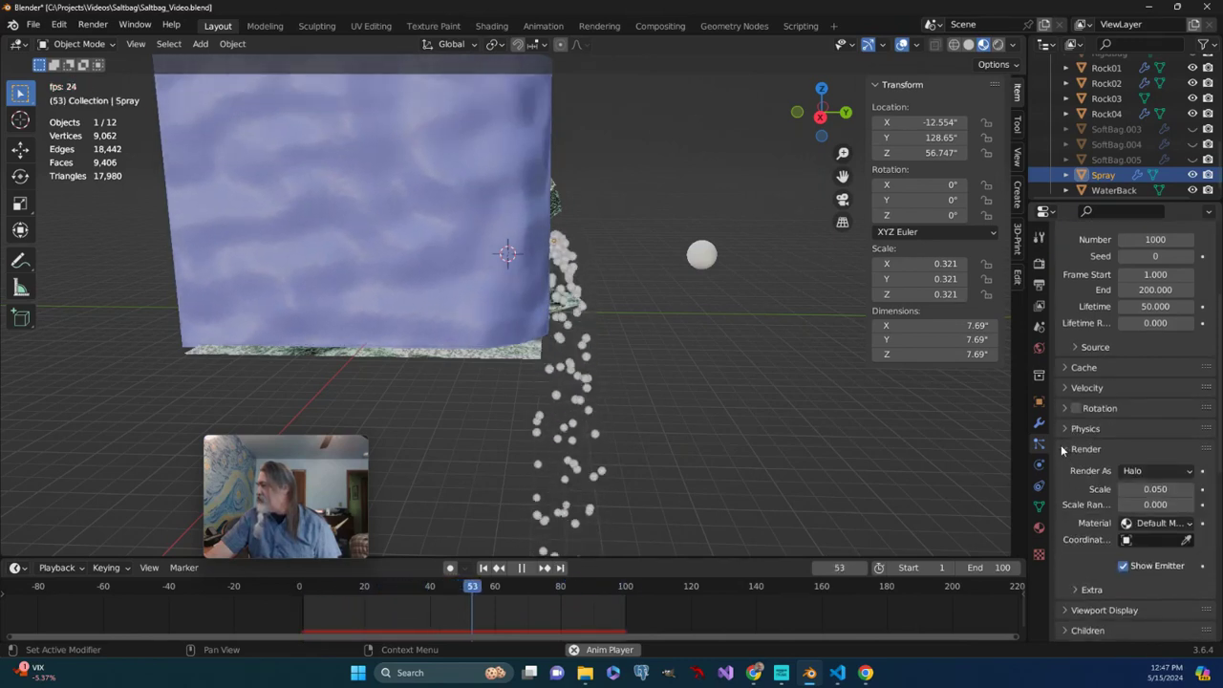
left_click(1062, 447)
left_click(1062, 447)
scroll(1088, 476, "down", 1)
scroll(1088, 476, "down", 1)
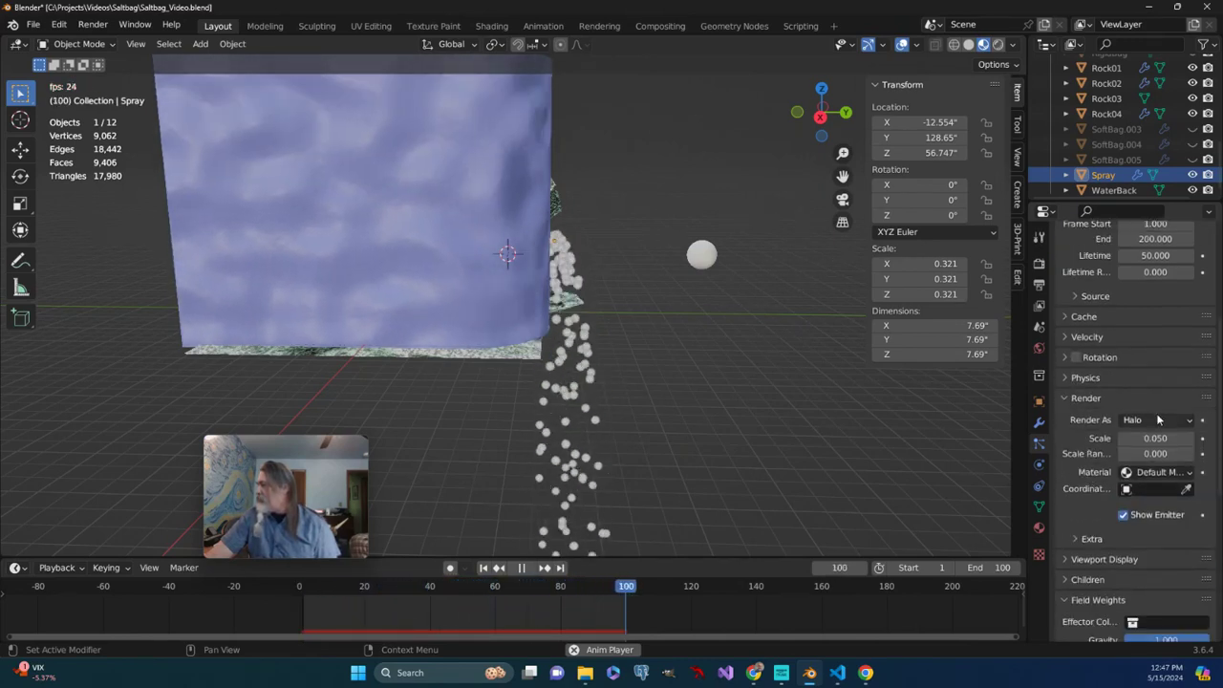
left_click(1151, 420)
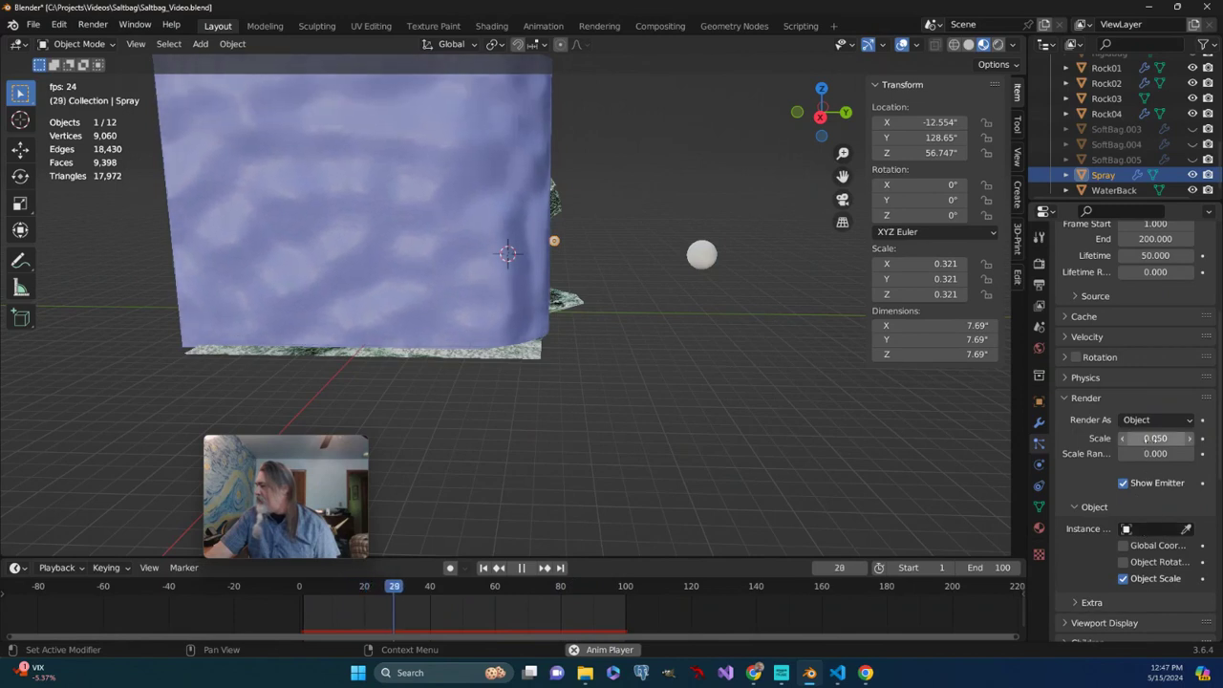
Set Droplets as the instance object of the Spray particles with Object Rotation enabled, and collapse the render settings
left_click(1077, 507)
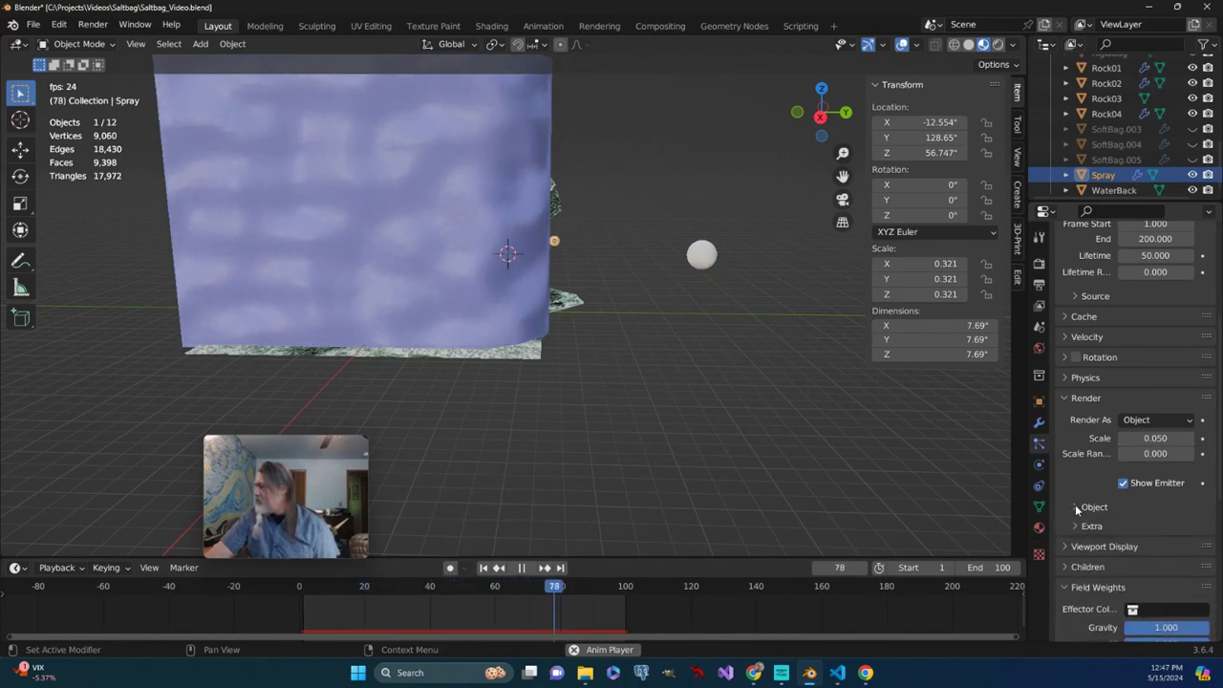
left_click(1076, 506)
scroll(1081, 510, "down", 3)
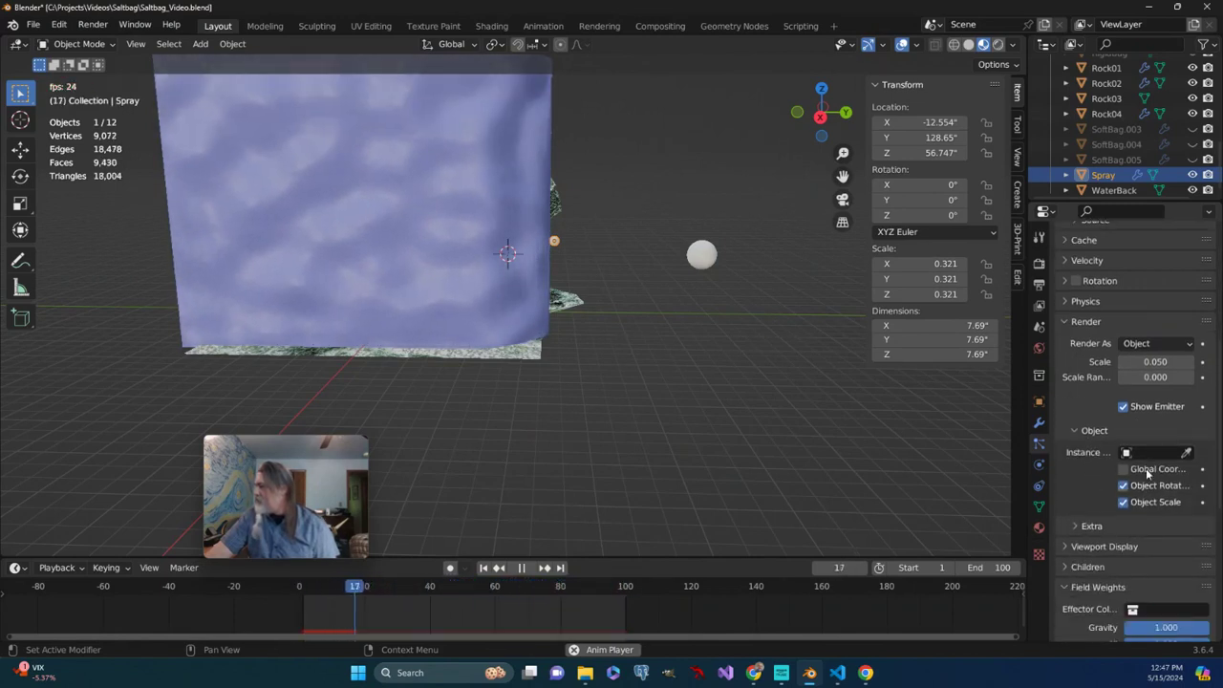
left_click(1147, 453)
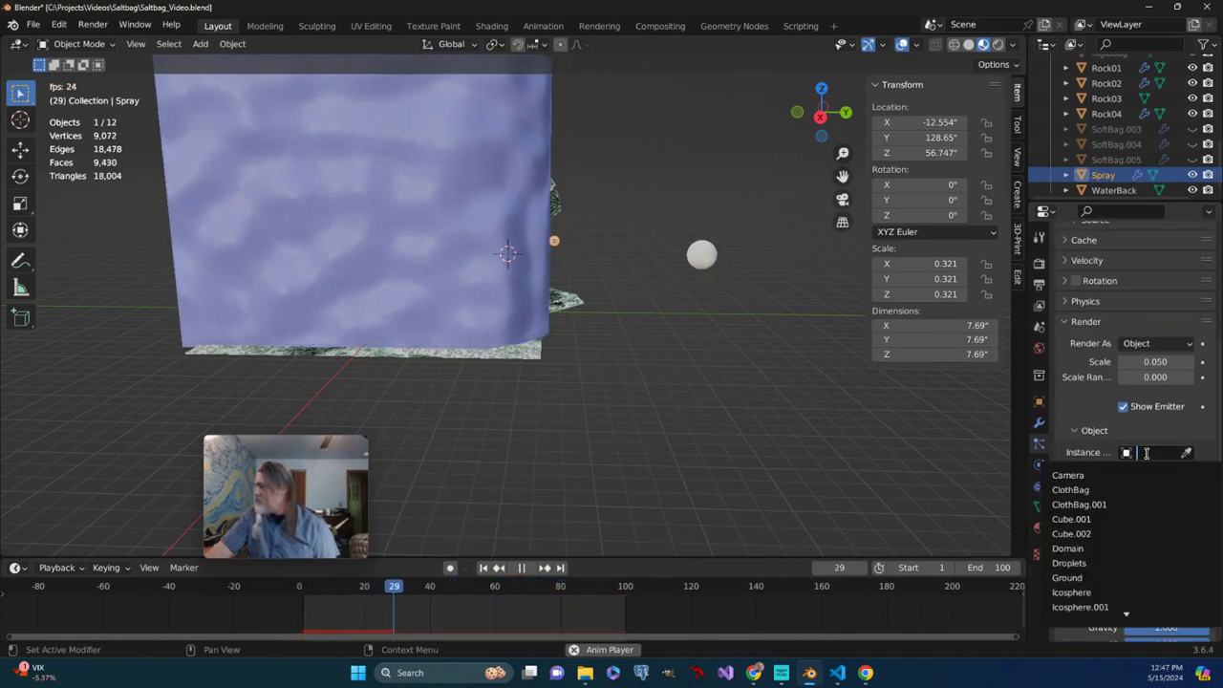
left_click(1093, 563)
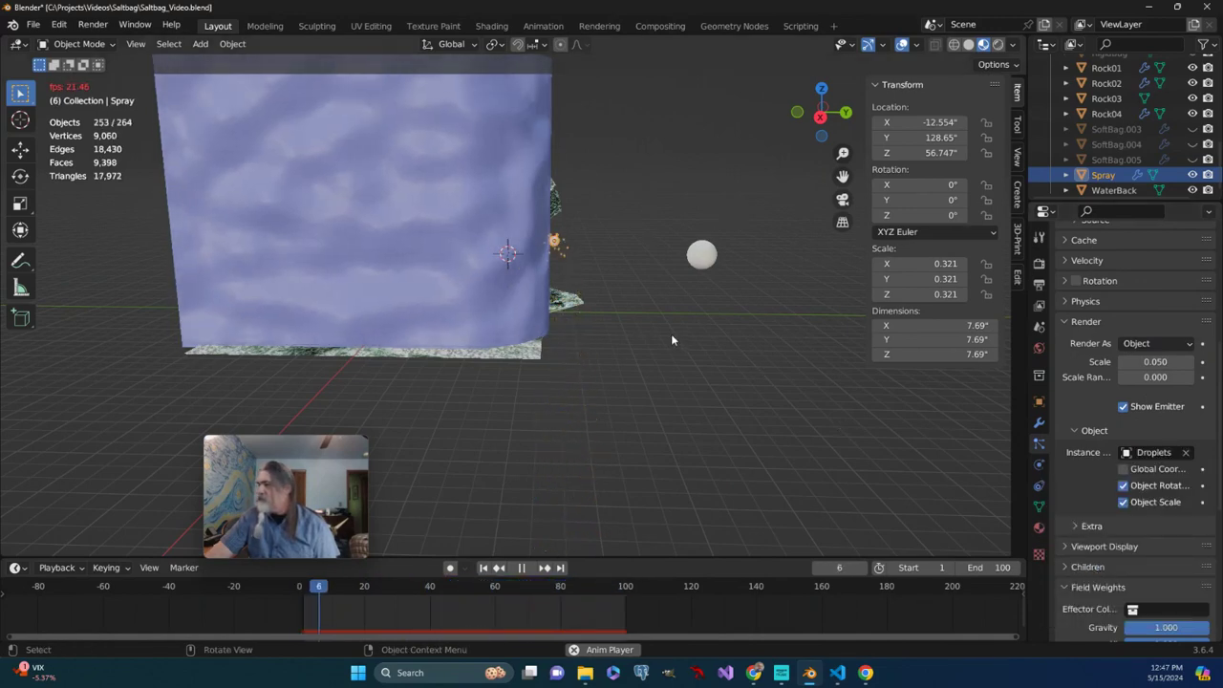
middle_click_drag(613, 322, 790, 325)
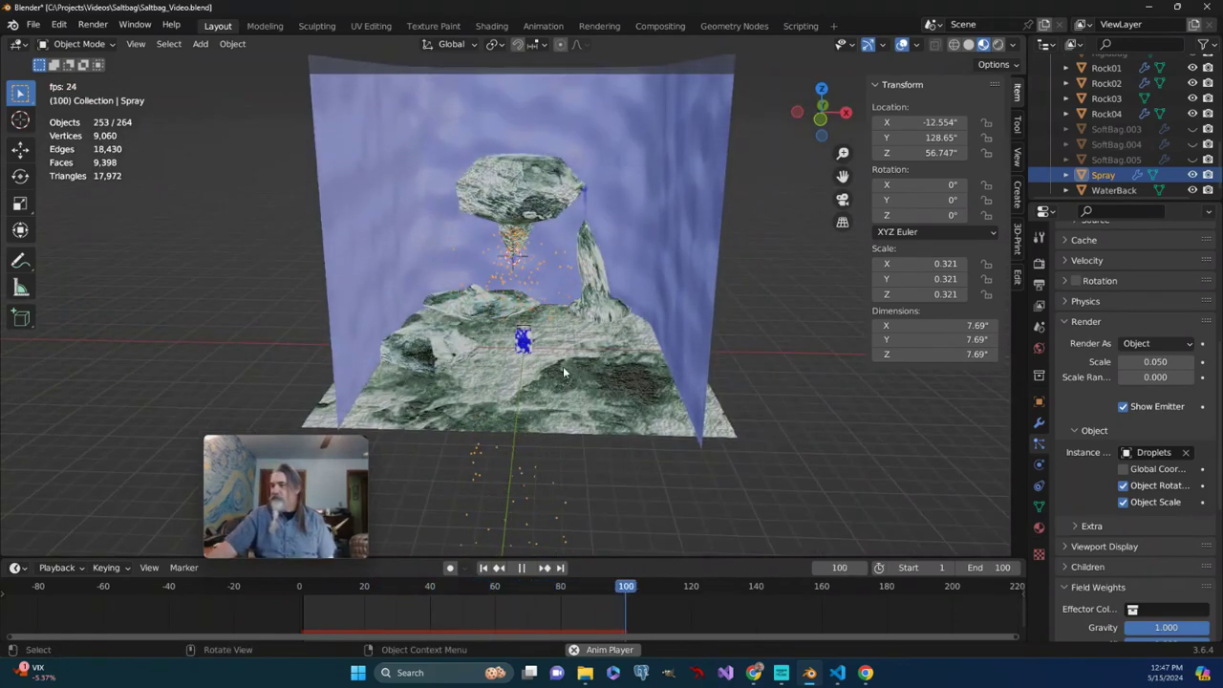
scroll(563, 365, "up", 8)
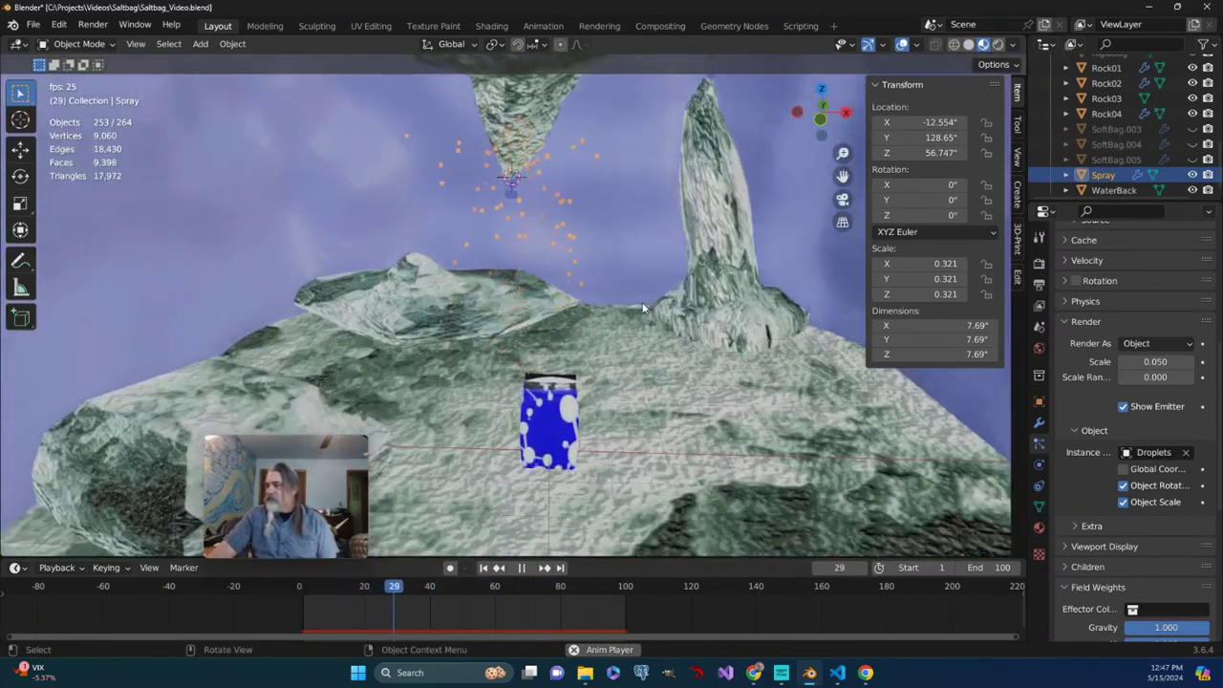
middle_click_drag(643, 308, 580, 329)
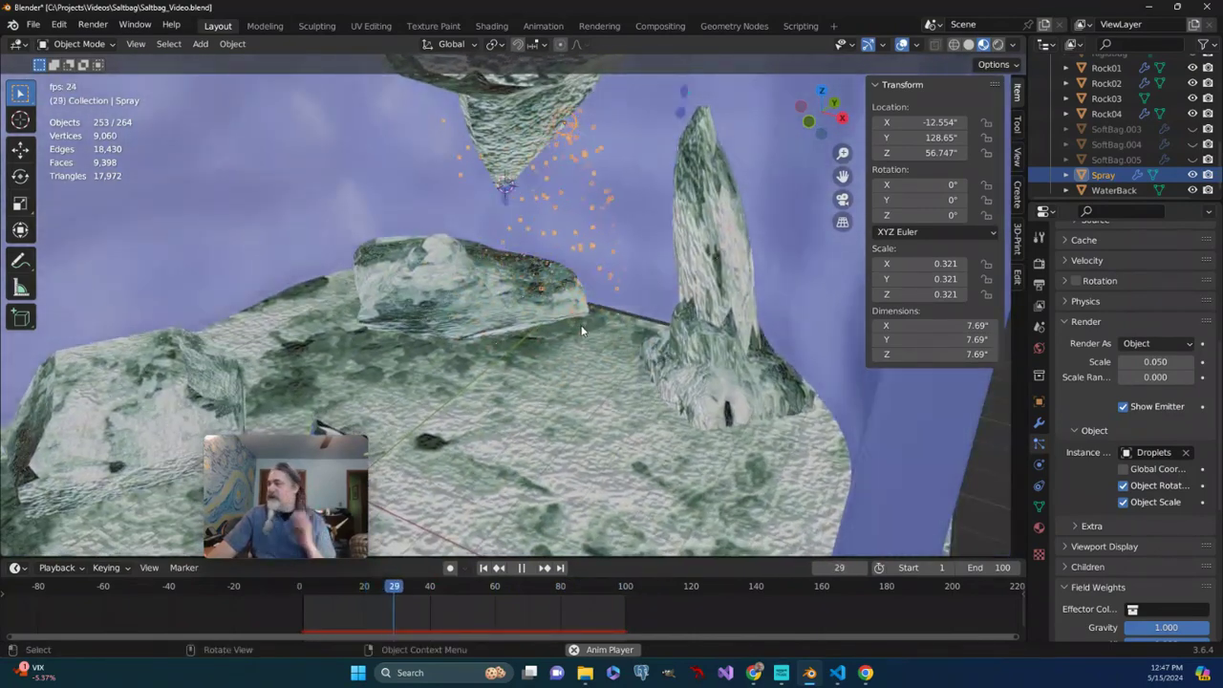
left_click(1066, 324)
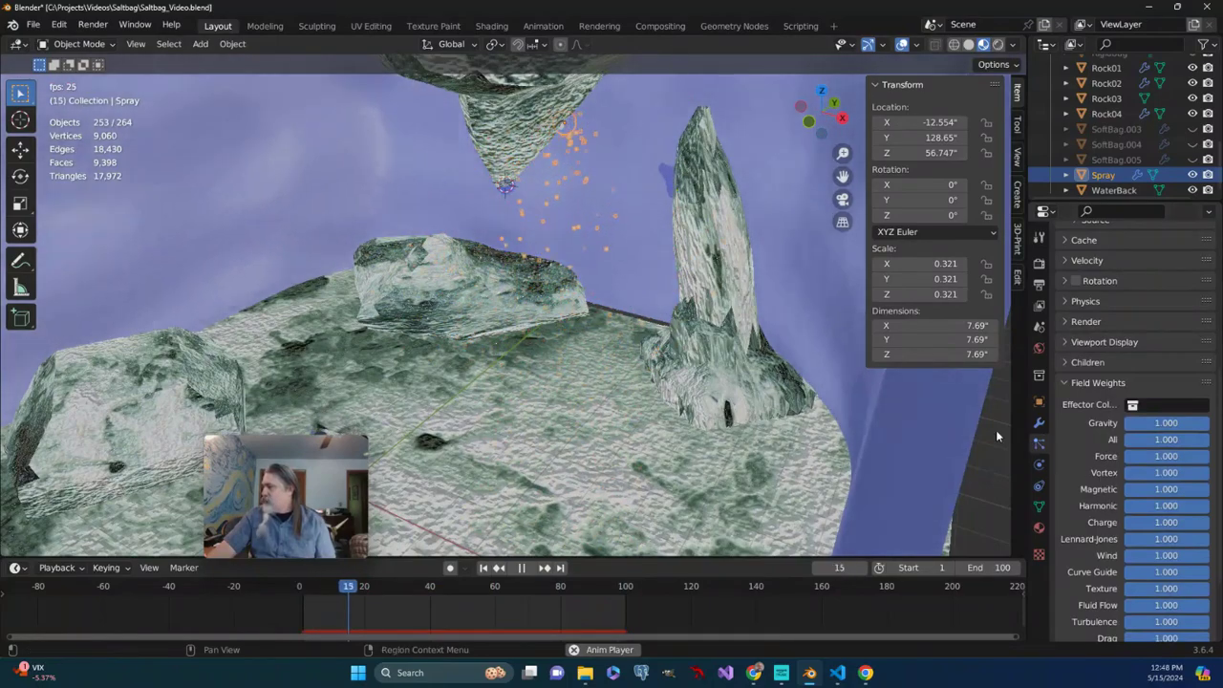
Reduce the Gravity field weight of the Spray particles to 0.191 and collapse the field weight settings
mouse_move(549, 292)
middle_mouse_down()
mouse_move(534, 299)
mouse_move(656, 282)
mouse_move(482, 282)
middle_mouse_up()
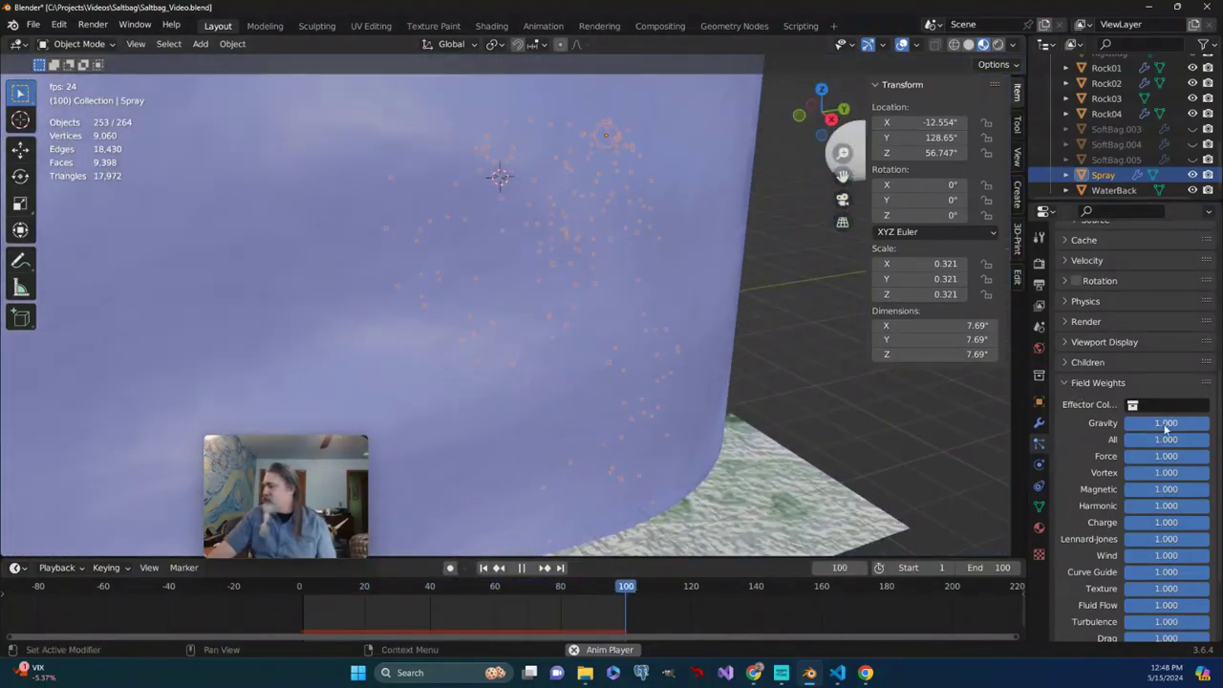
left_click_drag(824, 129, 728, 320)
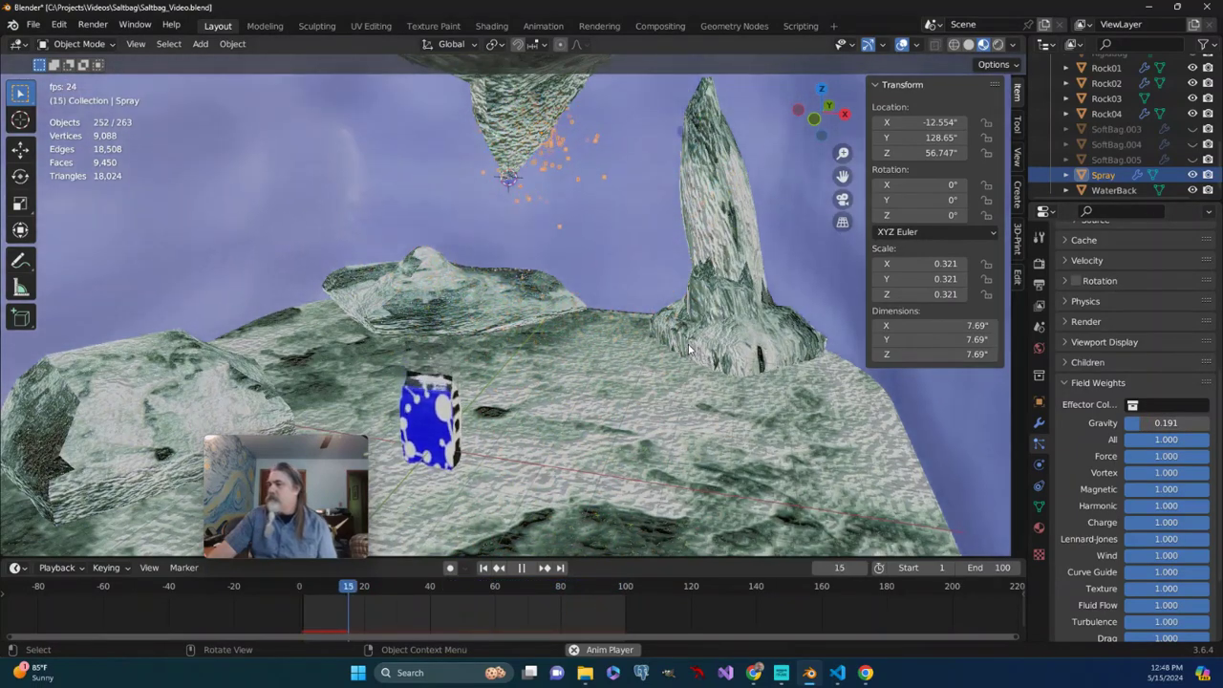
mouse_move(641, 341)
middle_mouse_down()
mouse_move(619, 354)
mouse_move(700, 344)
mouse_move(650, 347)
middle_mouse_up()
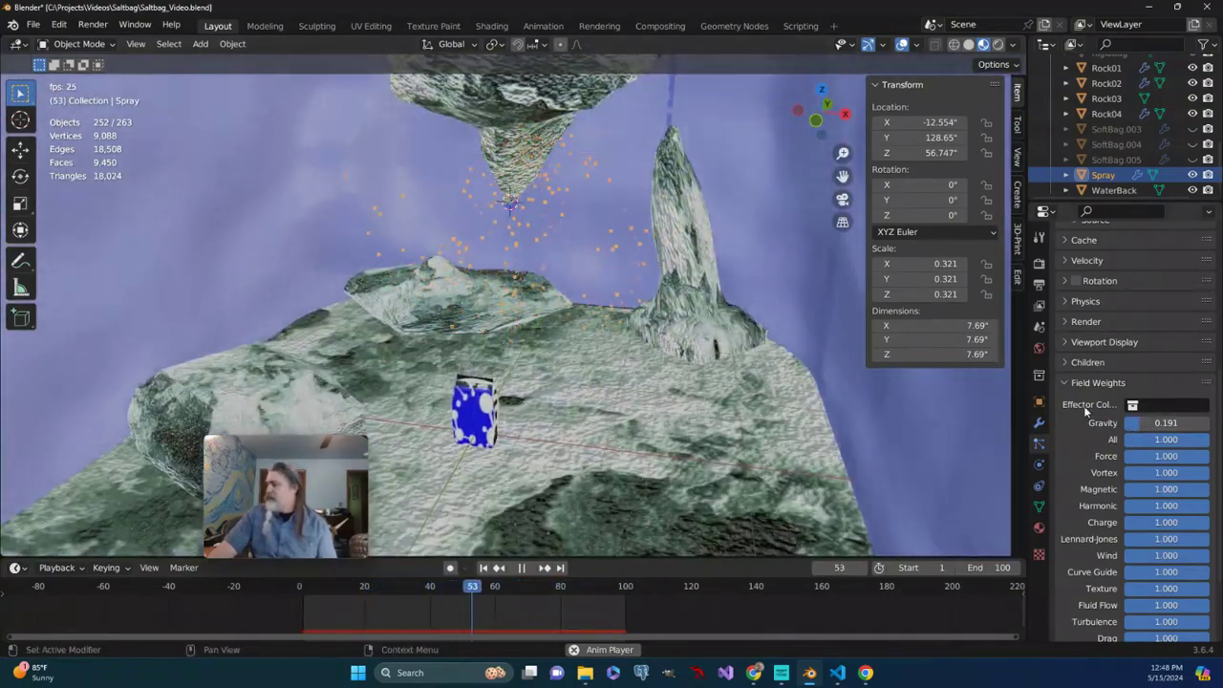
left_click(1063, 378)
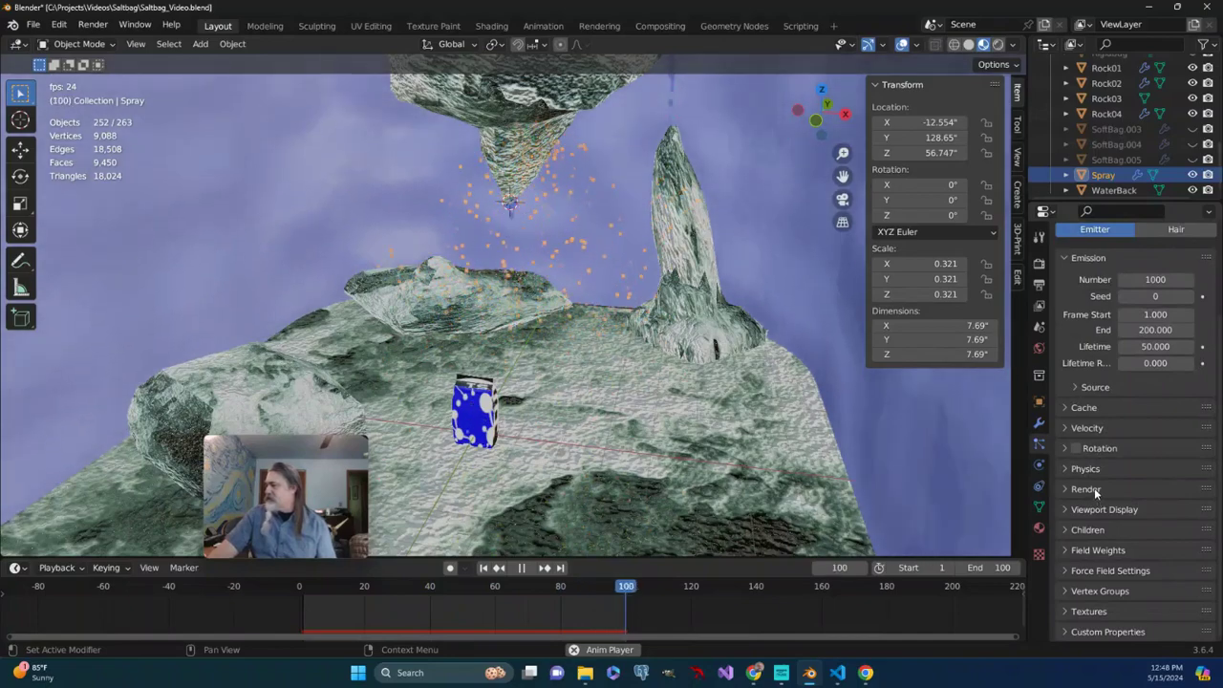
Expand the Velocity settings of the Spray particles and set the object-aligned Y velocity to 0.37 ft/s
scroll(1094, 490, "up", 3)
scroll(1111, 538, "down", 3)
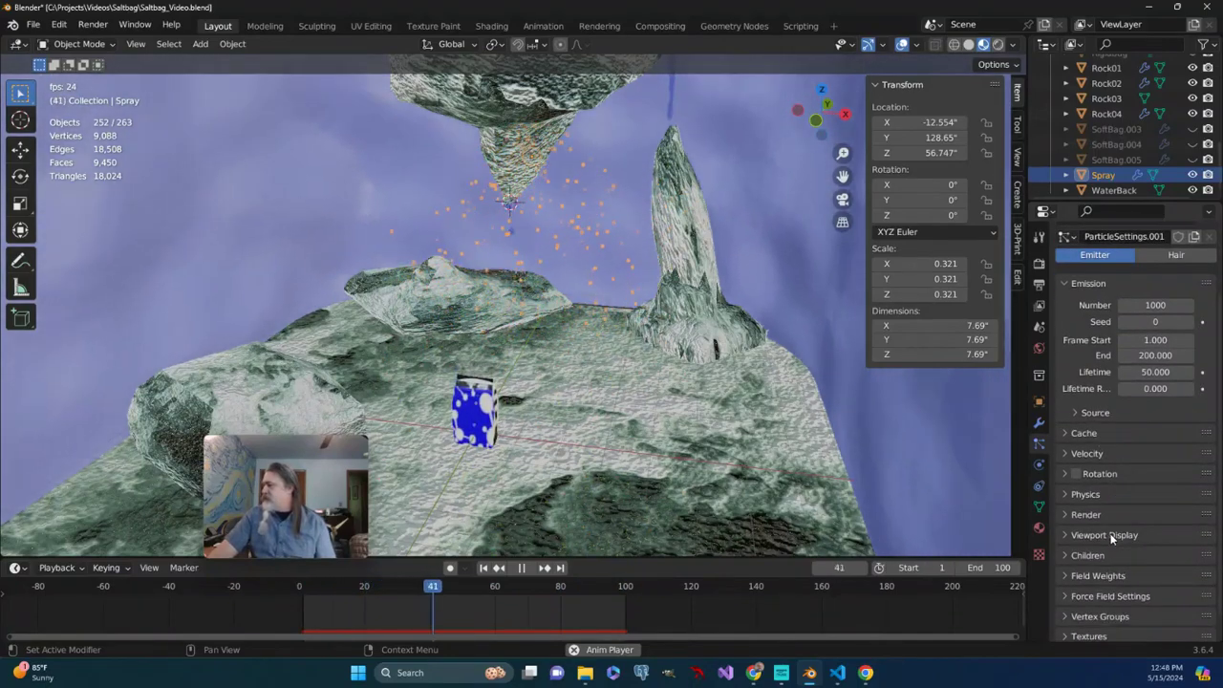
left_click(1082, 427)
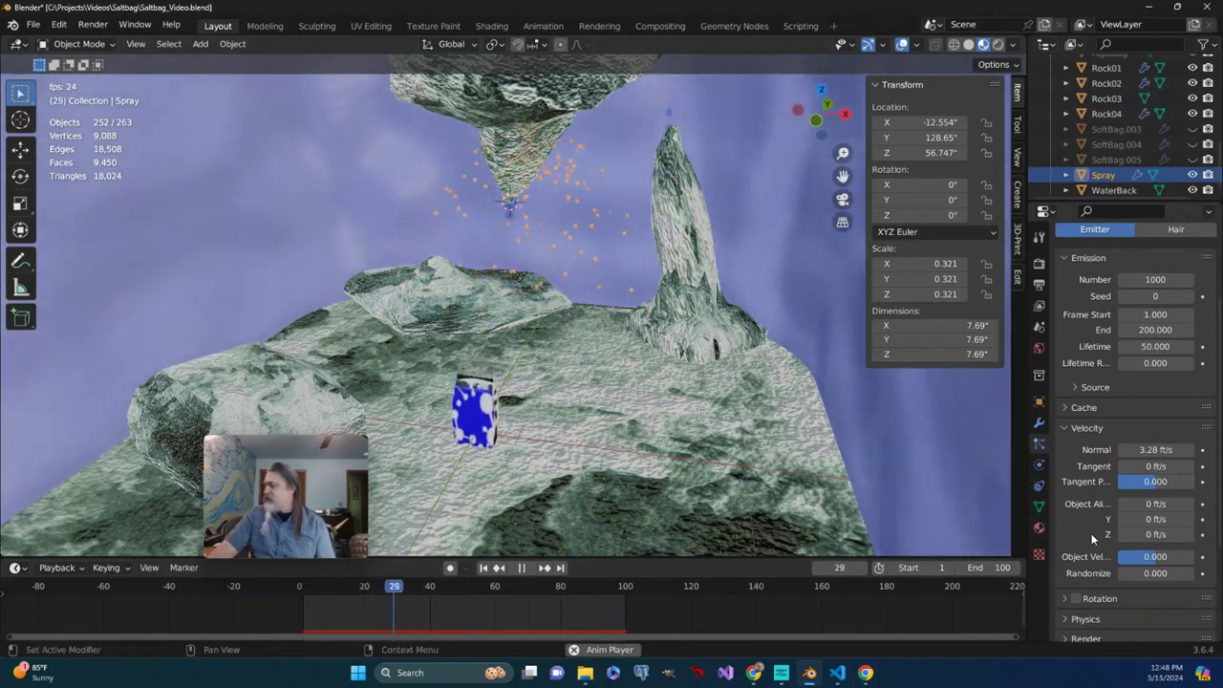
middle_click_drag(706, 352, 504, 274)
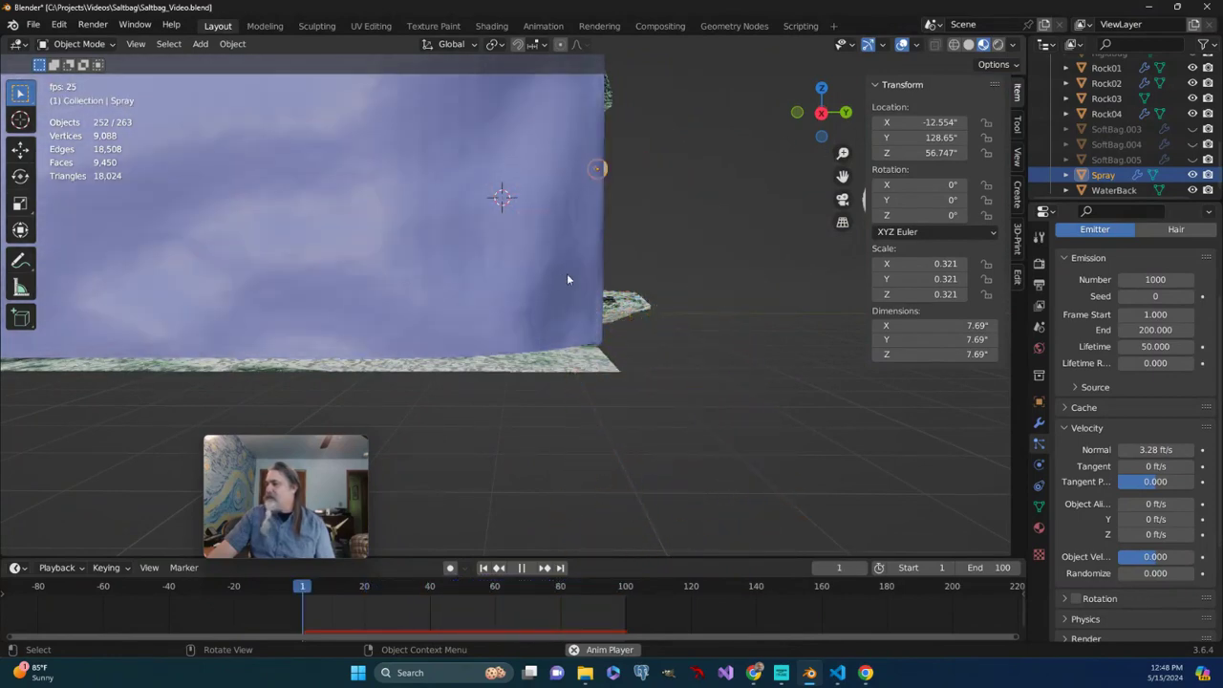
middle_click_drag(568, 278, 701, 298)
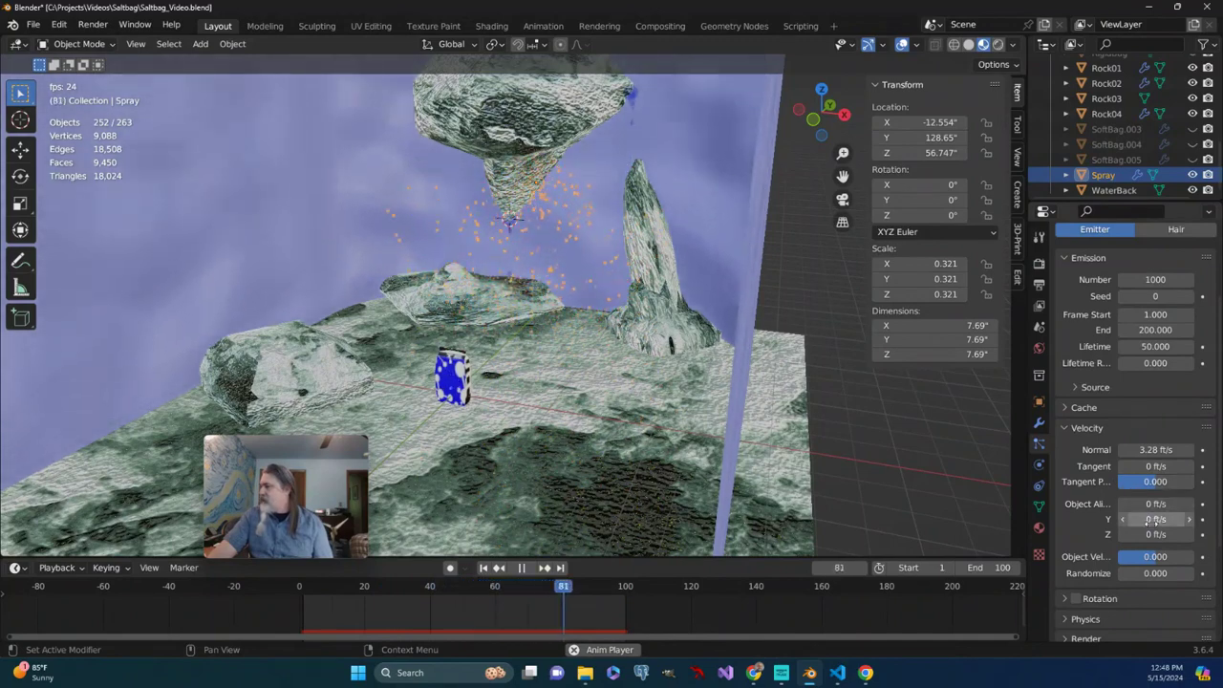
left_click_drag(1149, 519, 1176, 518)
middle_click_drag(757, 394, 655, 369)
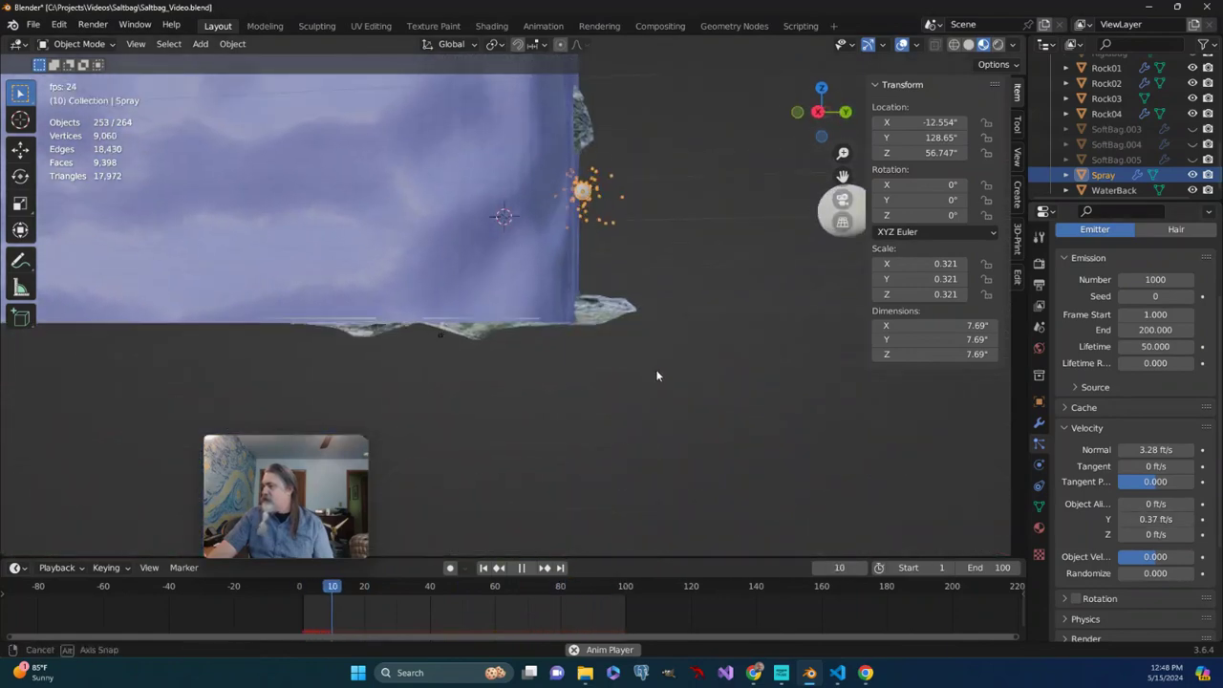
Hide the WaterBack backdrop and raise the Spray's object-aligned Y velocity to 5.21 ft/s
left_click(1192, 190)
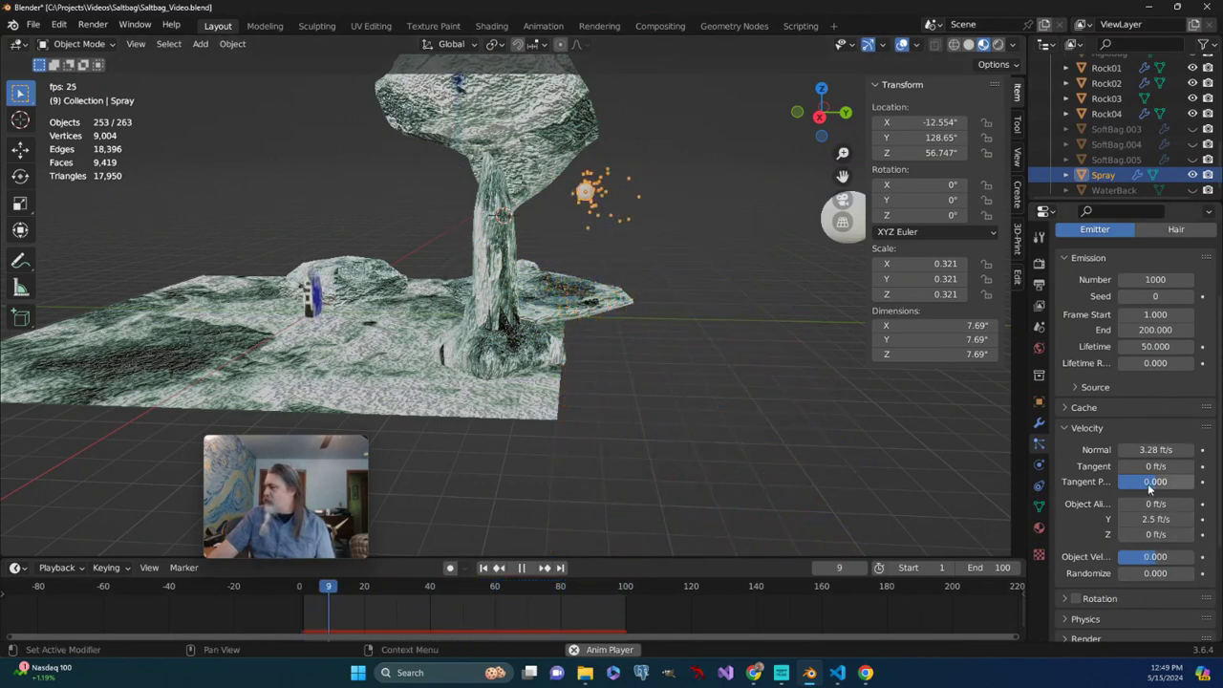
left_click_drag(1156, 518, 1167, 519)
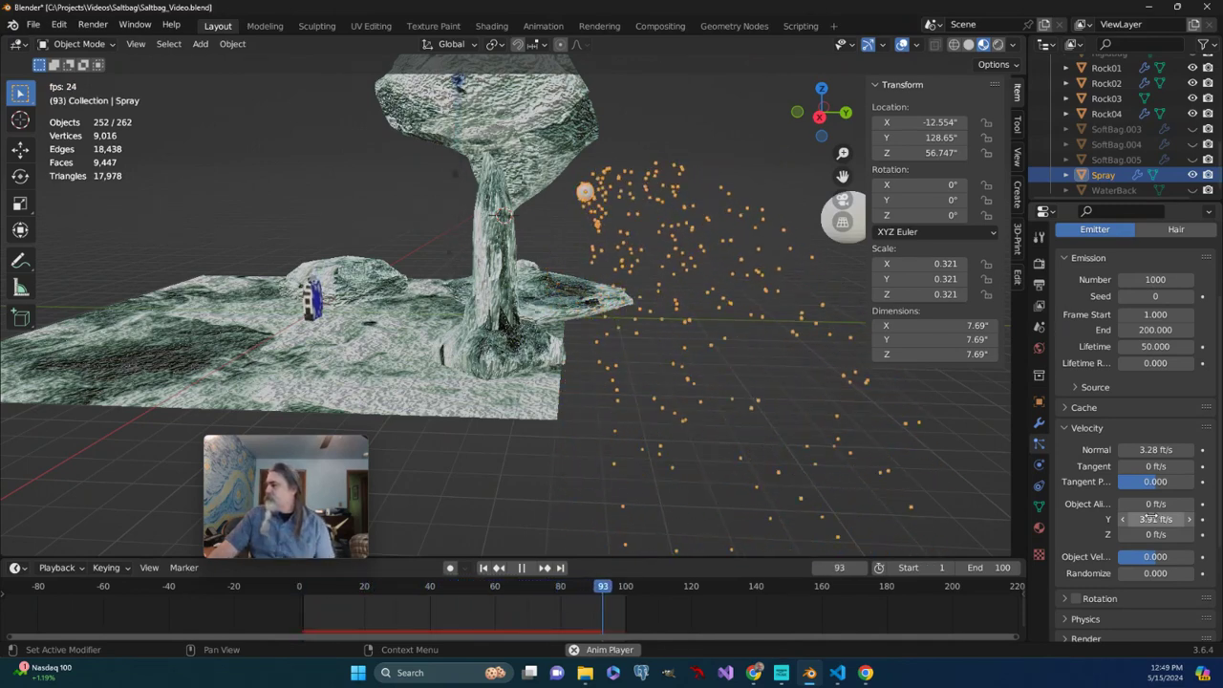
left_click_drag(1139, 519, 1165, 519)
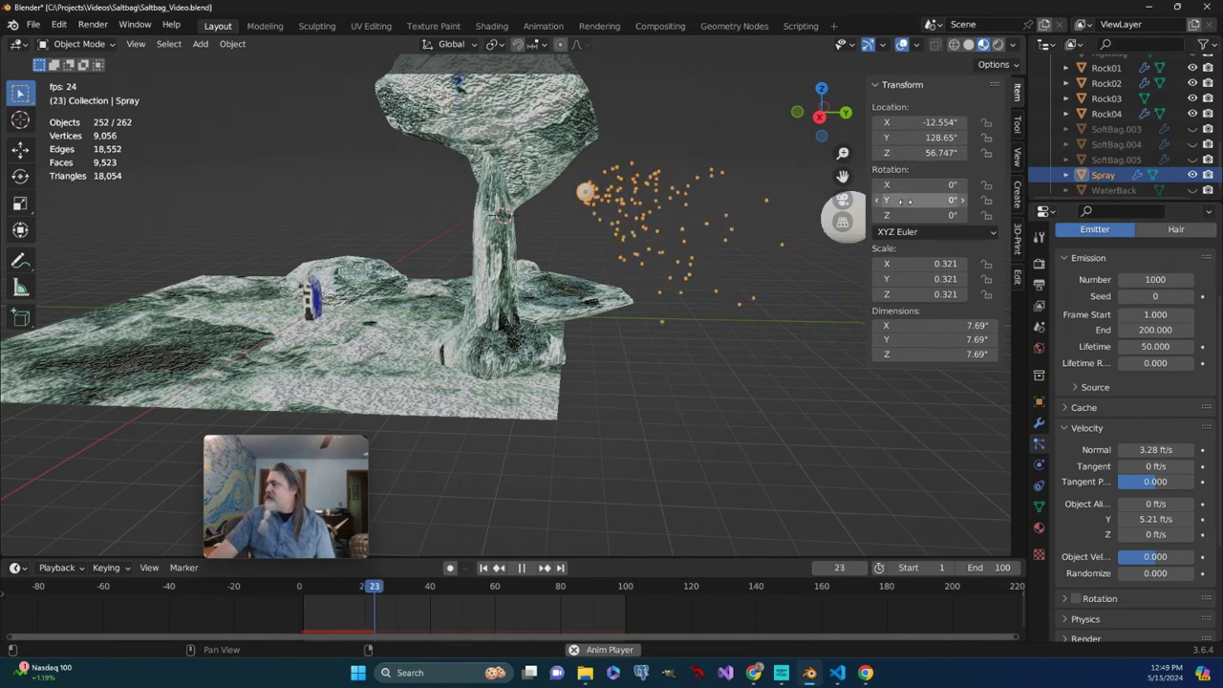
Rotate the Spray emitter 180° about the Z axis
left_click(932, 200)
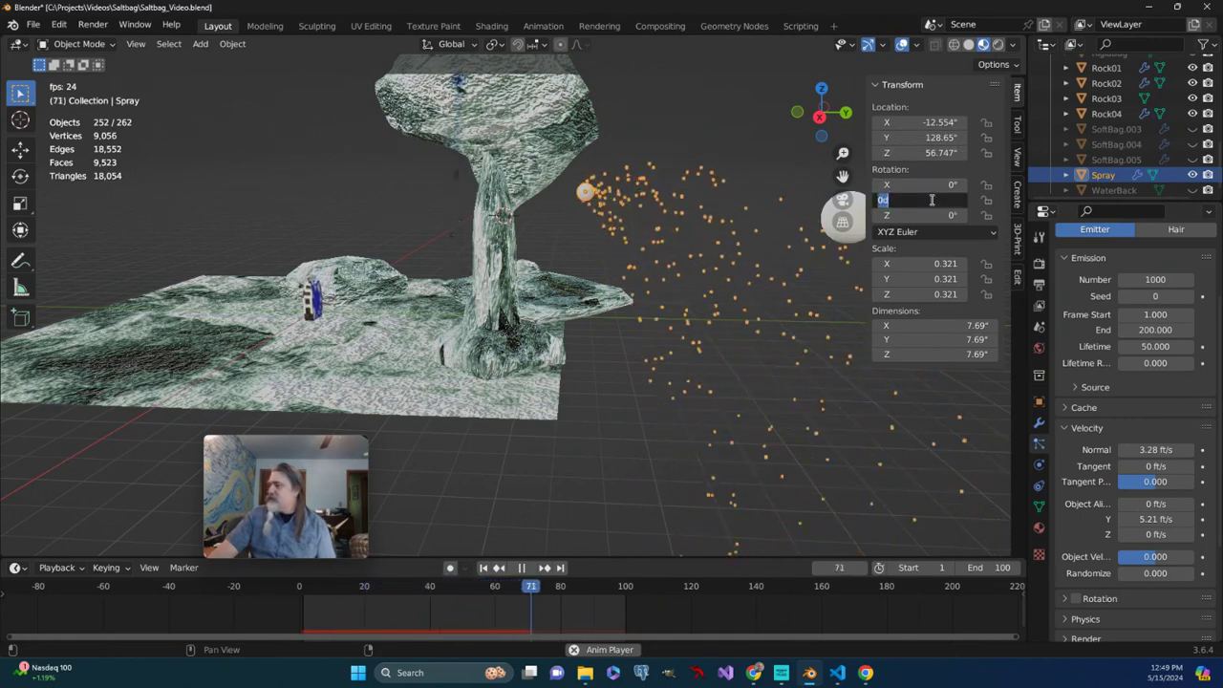
left_click(916, 214)
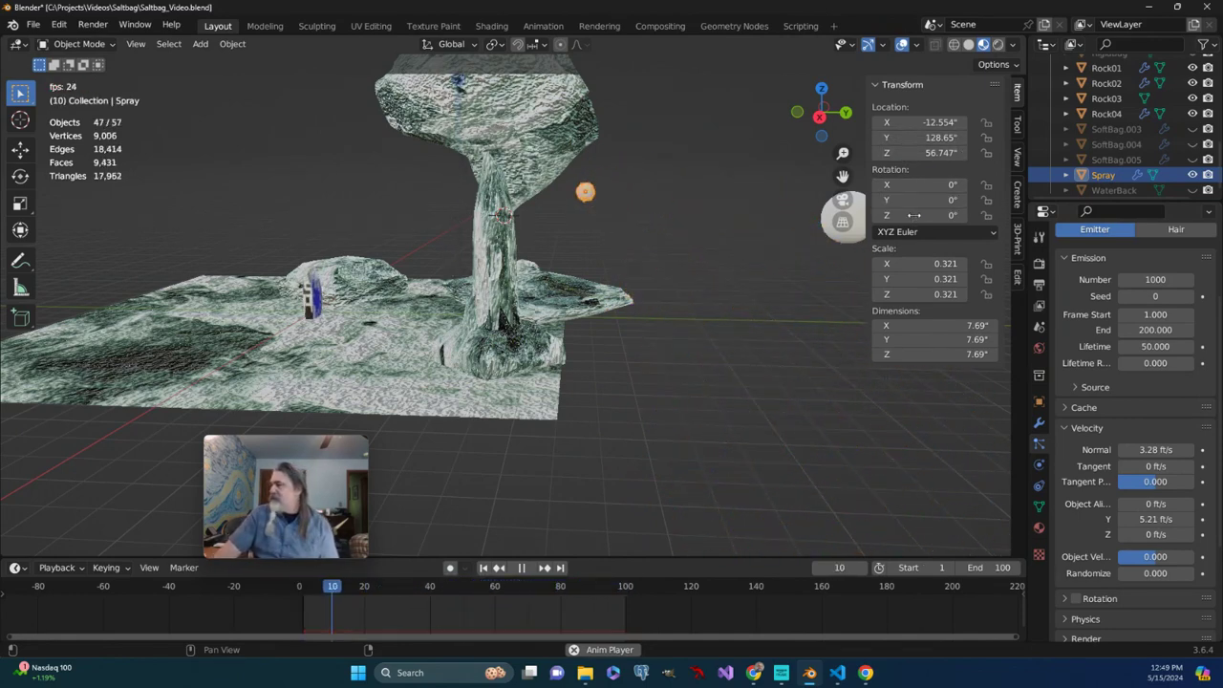
left_click(916, 215)
type("180")
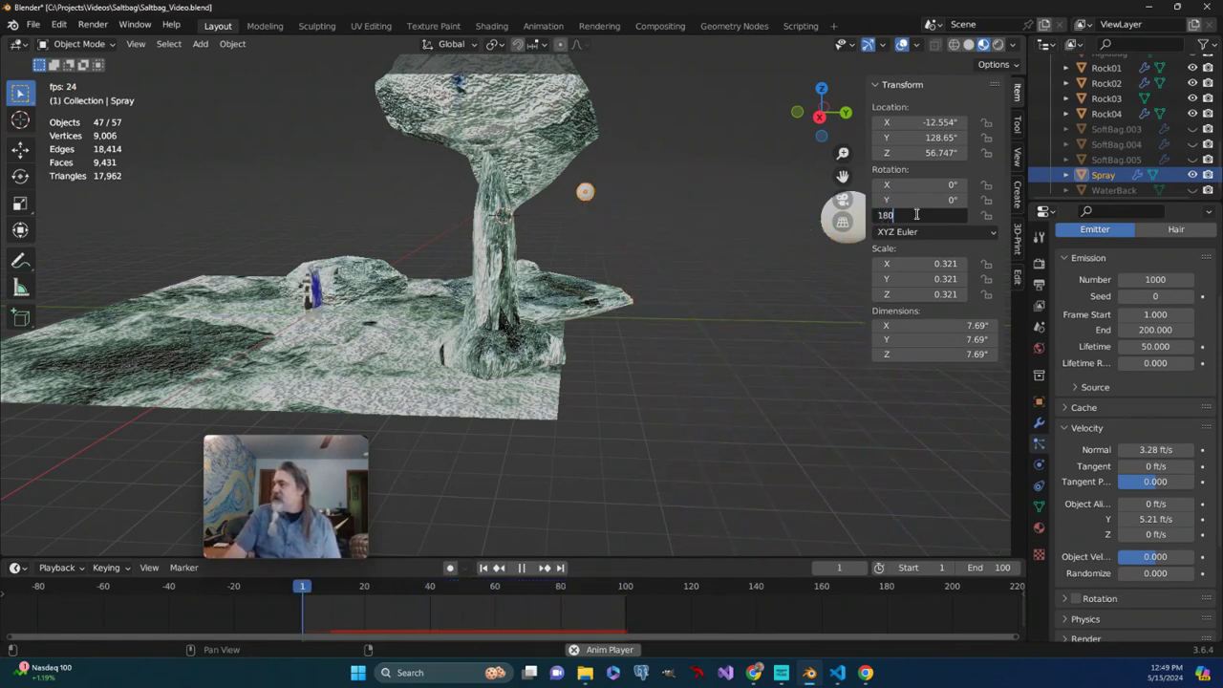
key("Return")
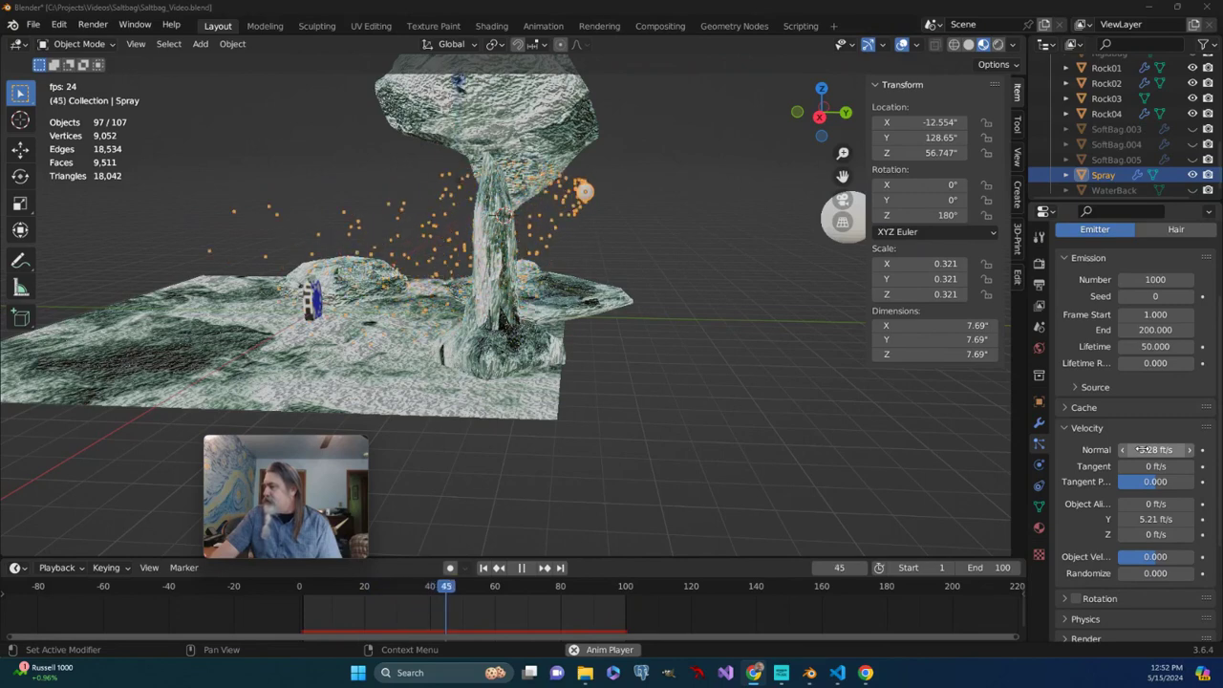
Set the Spray velocity to 1.77 ft/s Normal and 3.45 ft/s along Y, and the particle number to 5000
left_click_drag(1142, 449, 1152, 449)
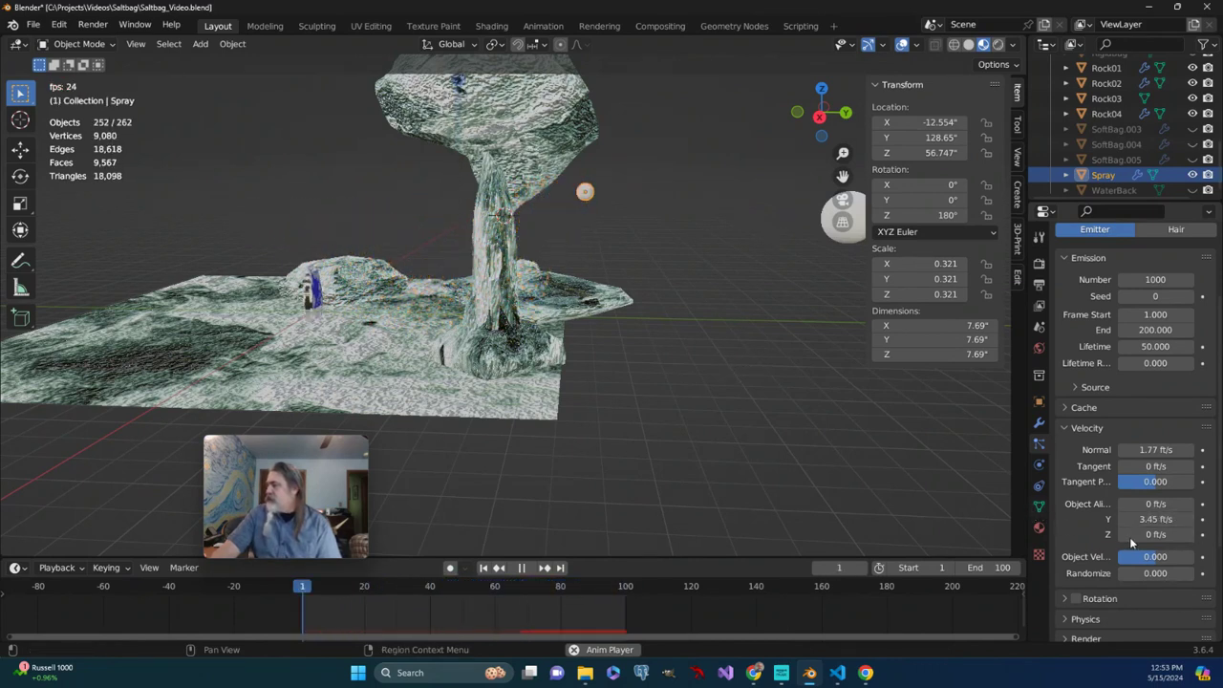
left_click(1173, 279)
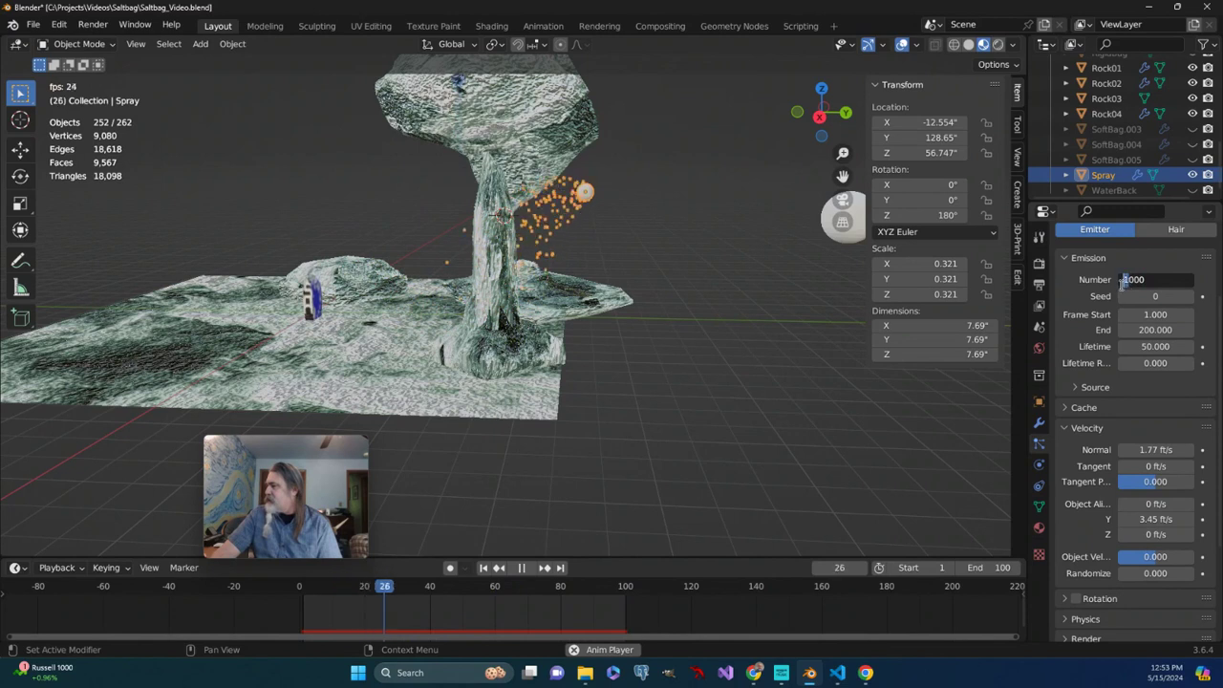
type("5")
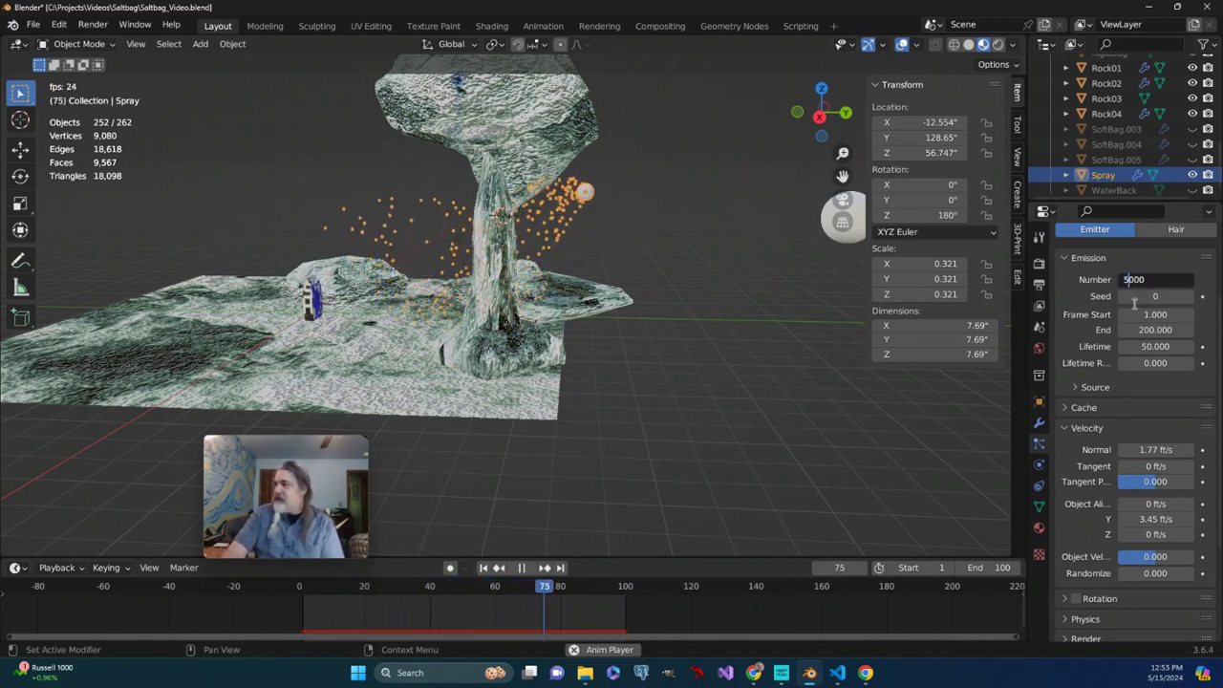
key("Return")
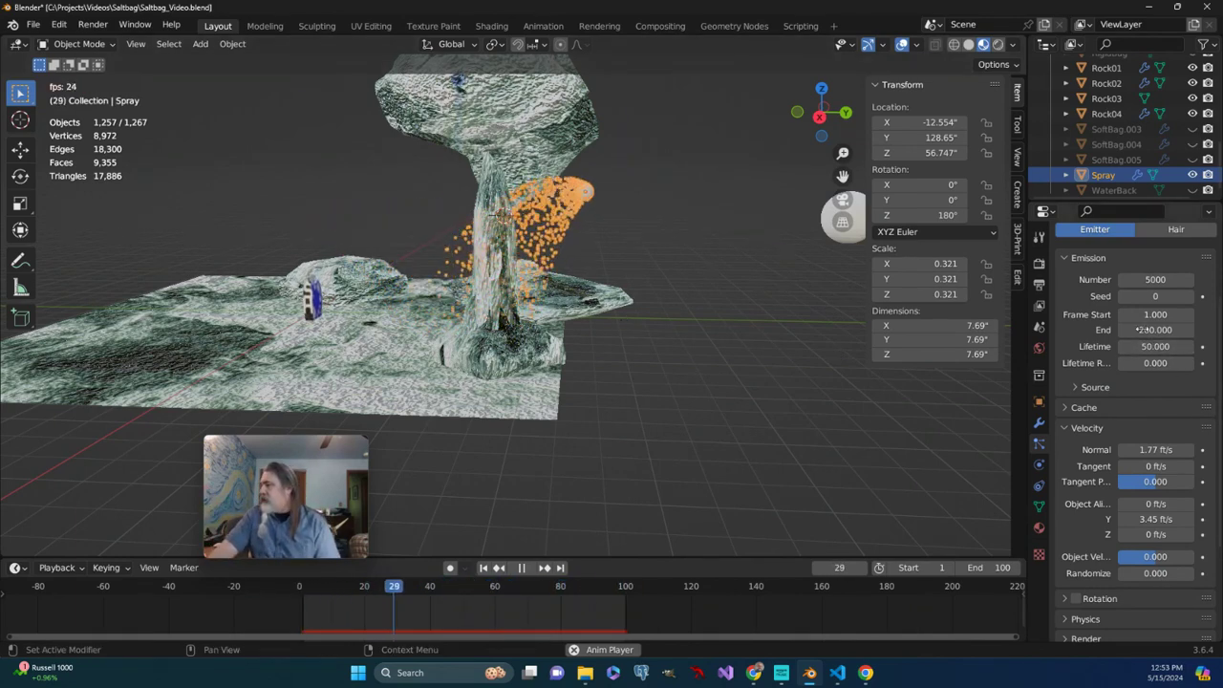
Try shorter lifetimes of 19.3 and 25.2 frames for the Spray particles
left_click_drag(1139, 330, 1184, 329)
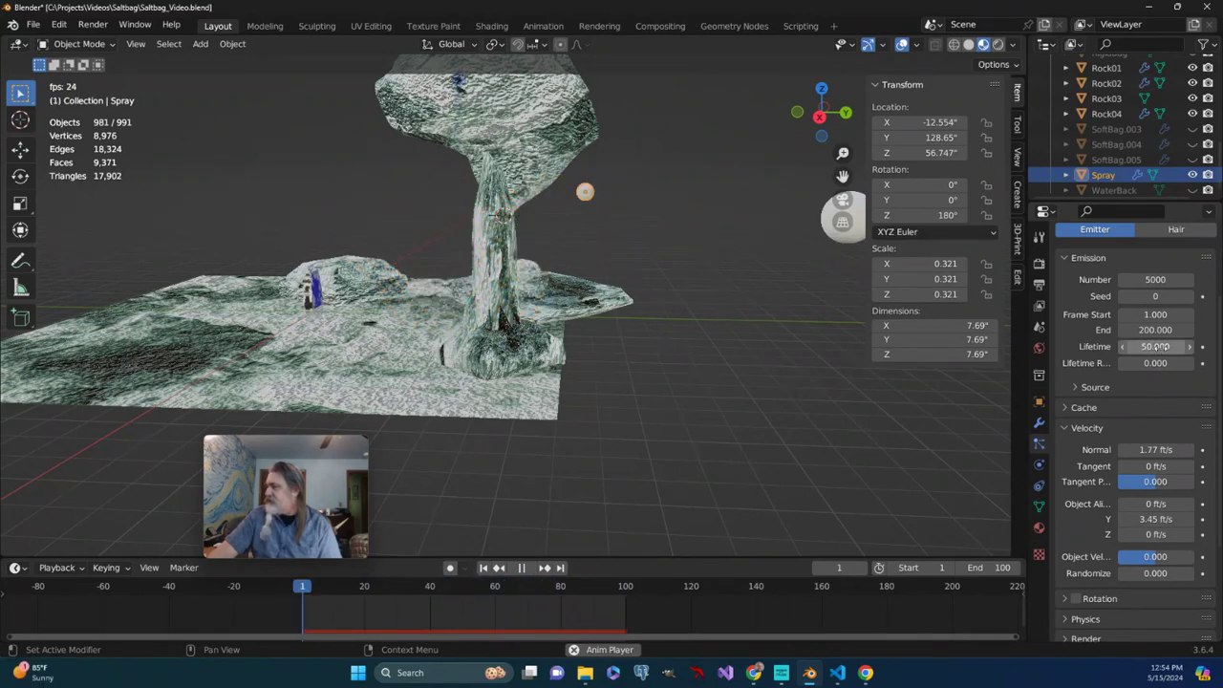
left_click_drag(1154, 346, 1108, 346)
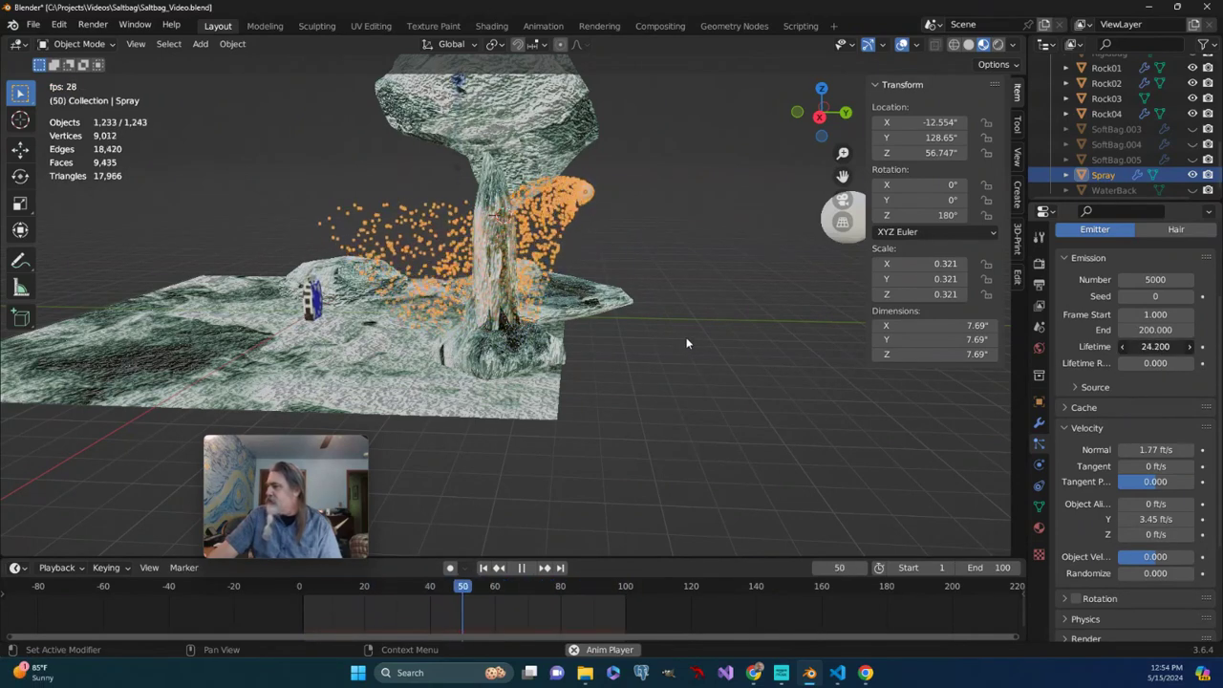
mouse_move(686, 342)
left_mouse_down()
mouse_move(639, 344)
mouse_move(673, 344)
left_mouse_up()
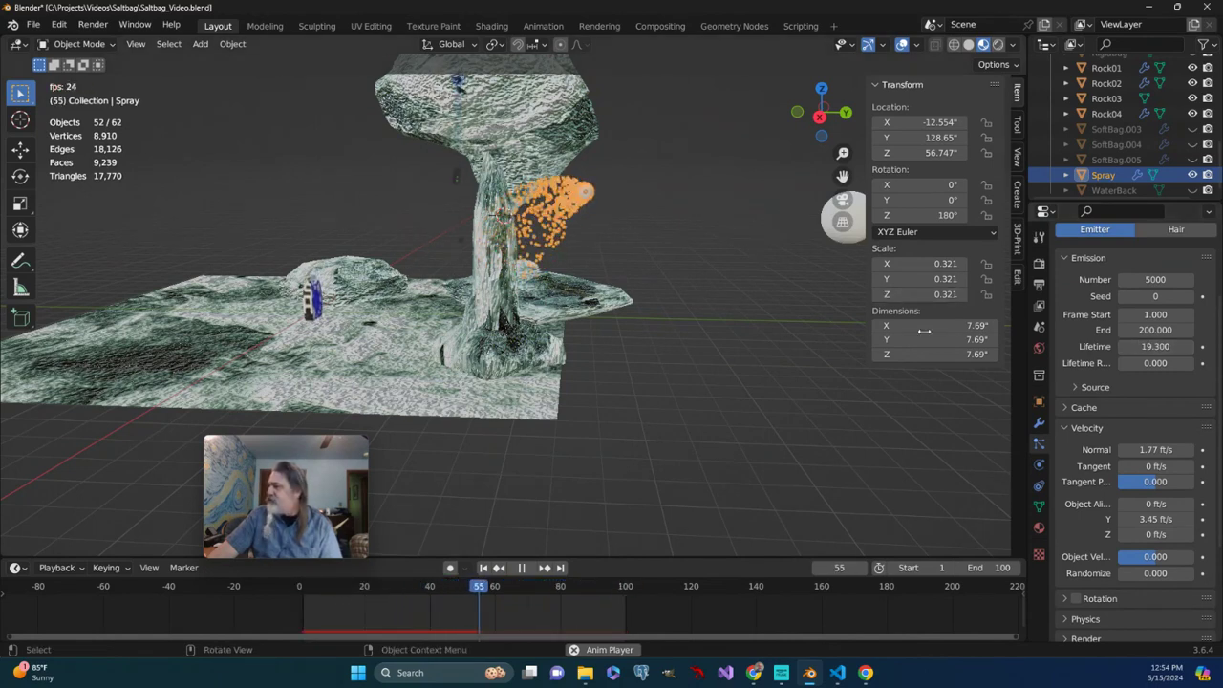
left_click_drag(1151, 346, 1166, 347)
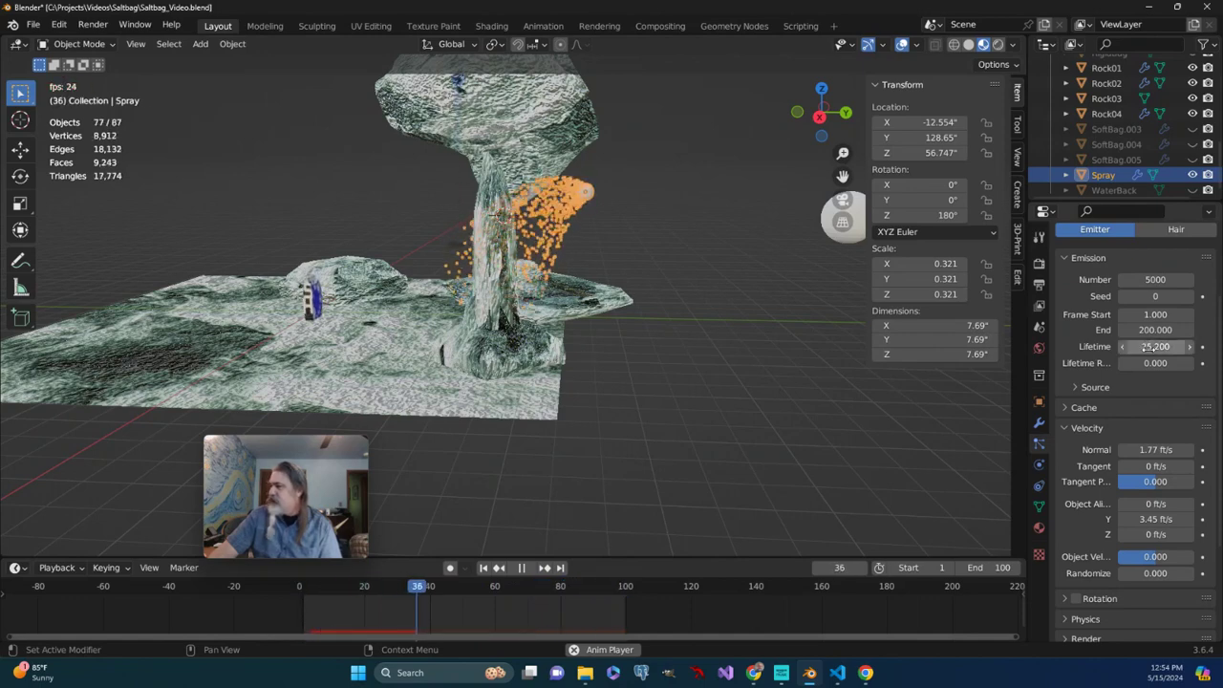
middle_click_drag(577, 346, 684, 371)
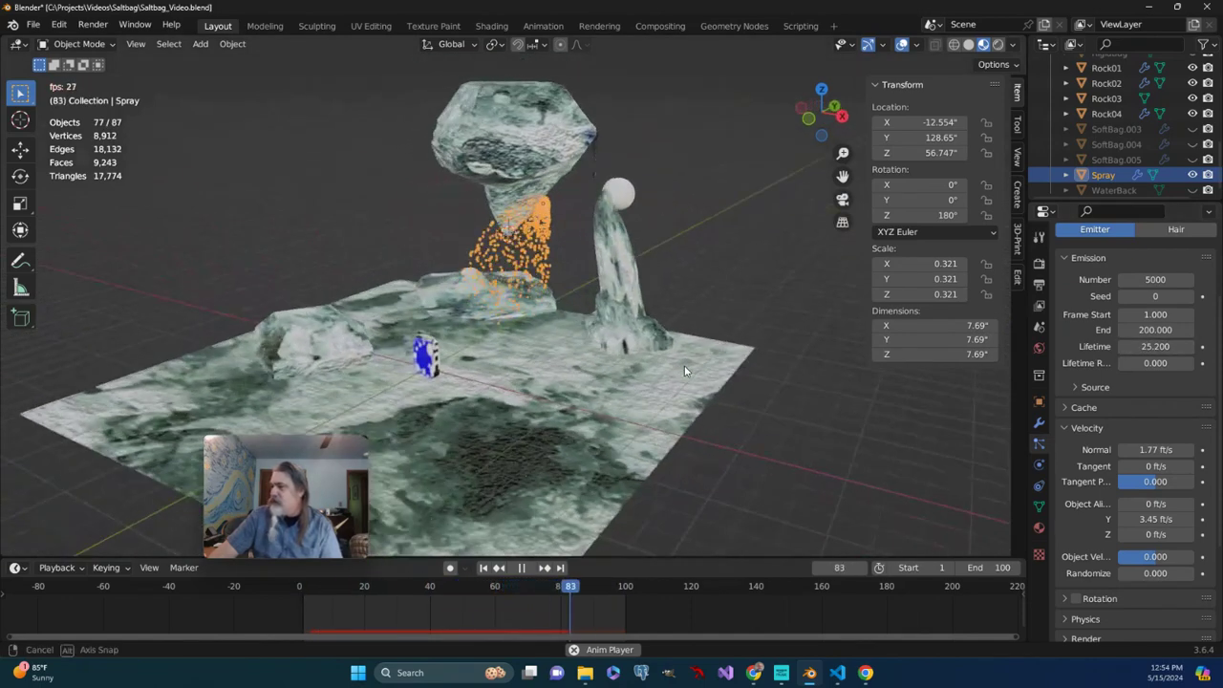
Set the lifetime of the Spray particles to 30 frames
left_click(1163, 348)
type("3")
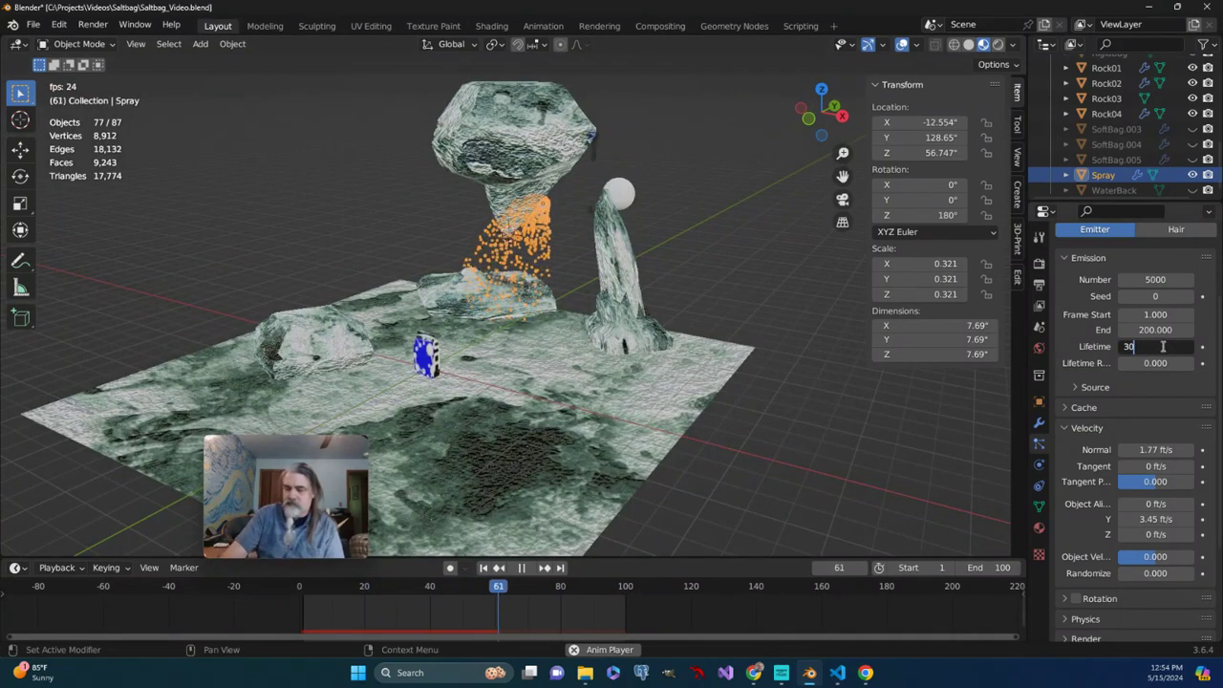
type("0")
key("Return")
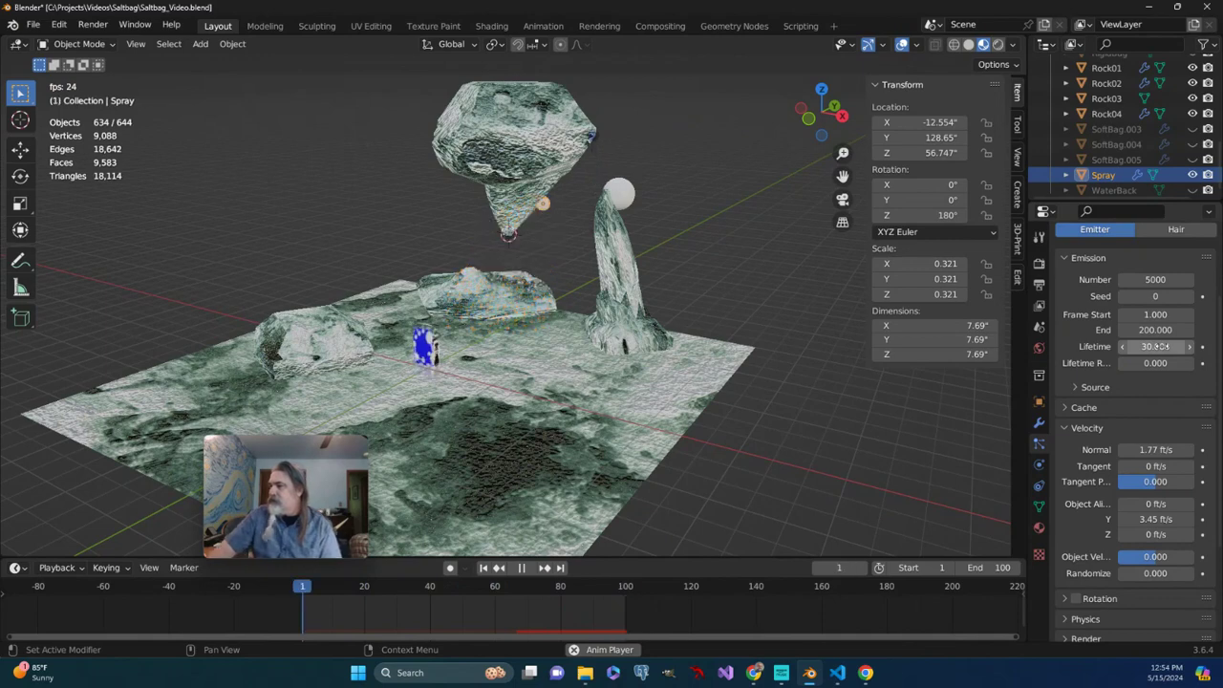
Deselect the emitter, set its velocity Randomize to 0.760, and inspect the spray around the rocks
middle_click_drag(624, 359, 711, 281)
left_click(713, 280)
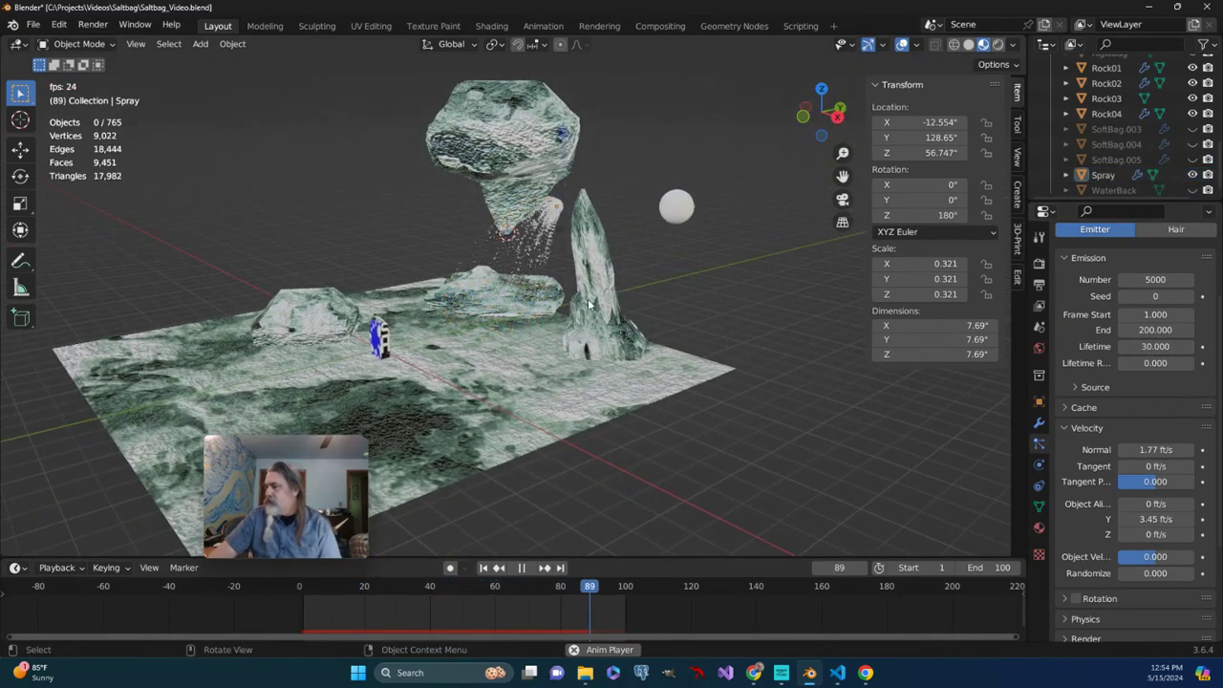
scroll(551, 305, "up", 8)
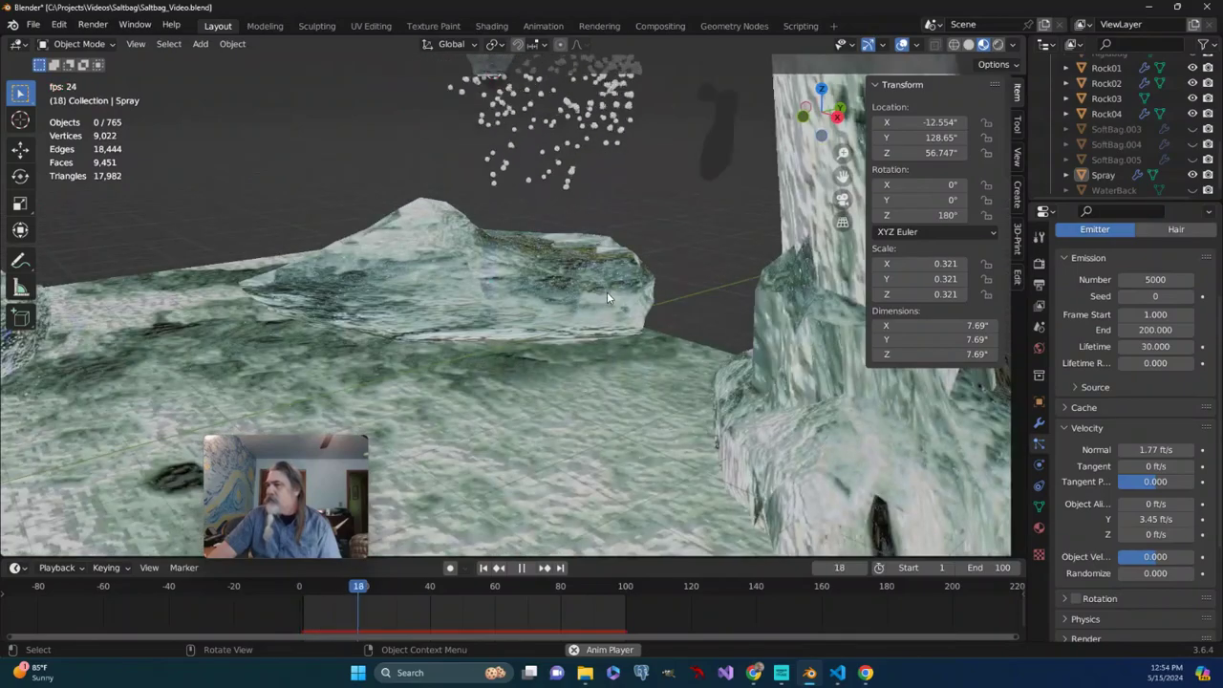
mouse_move(607, 291)
middle_mouse_down()
mouse_move(485, 341)
mouse_move(445, 310)
mouse_move(592, 251)
mouse_move(686, 264)
mouse_move(570, 300)
middle_mouse_up()
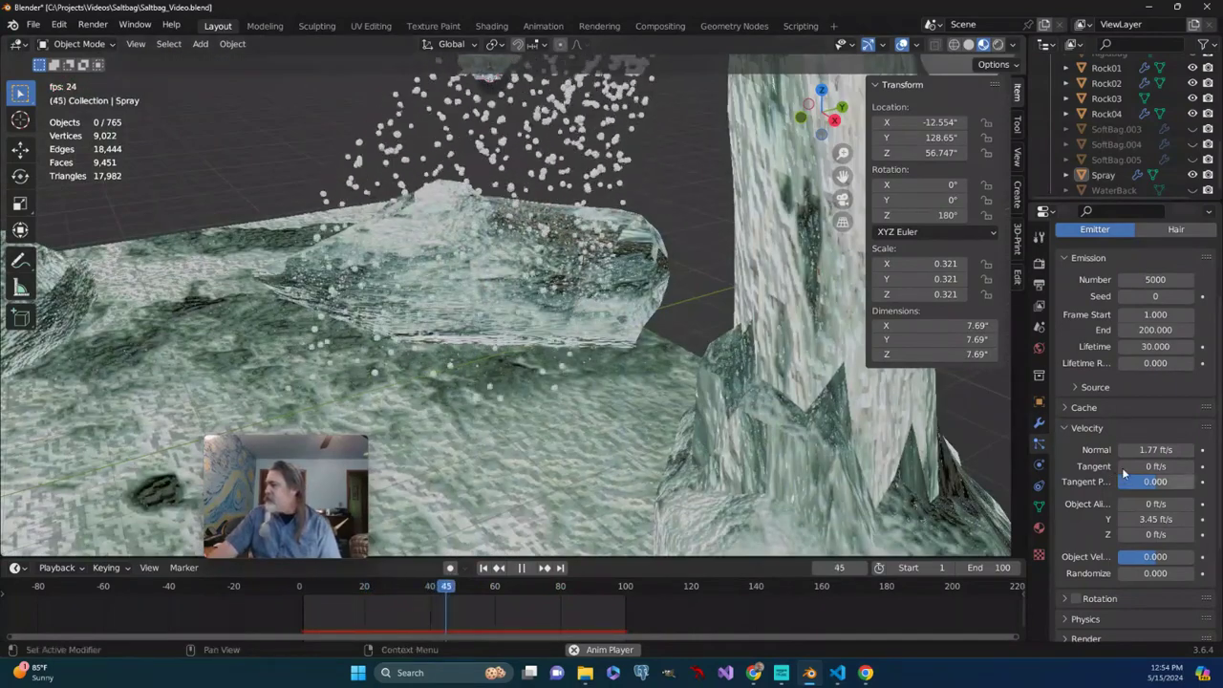
scroll(1118, 482, "down", 2)
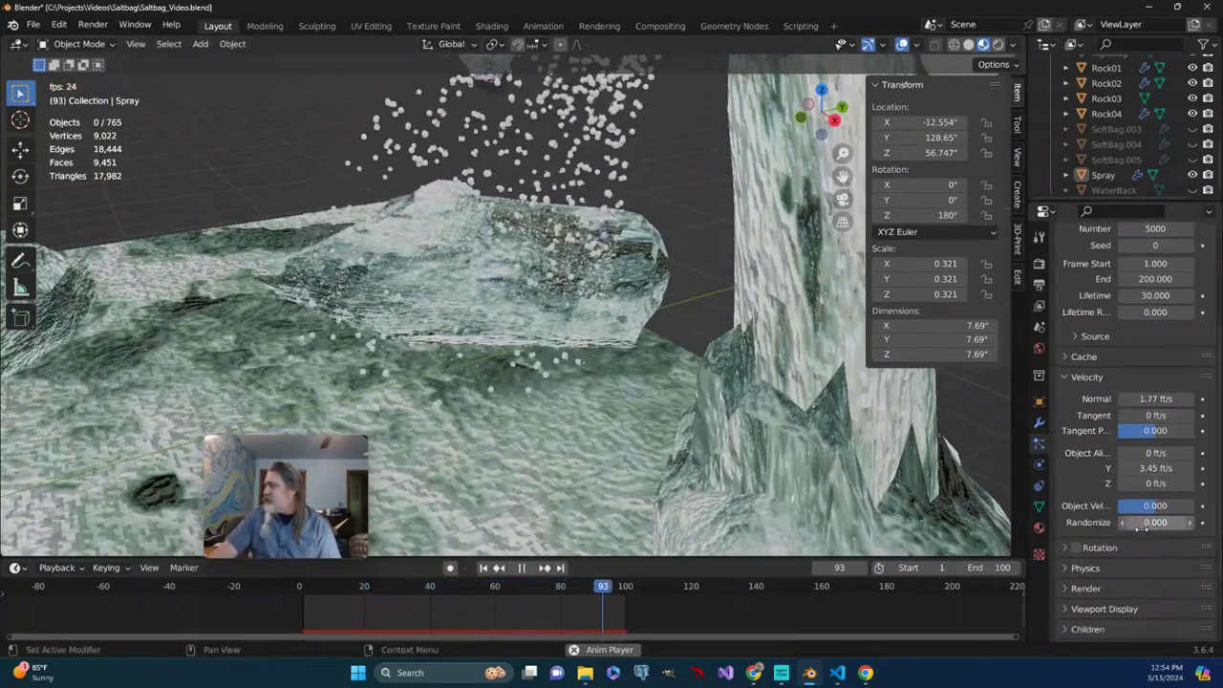
left_click_drag(1146, 521, 1175, 522)
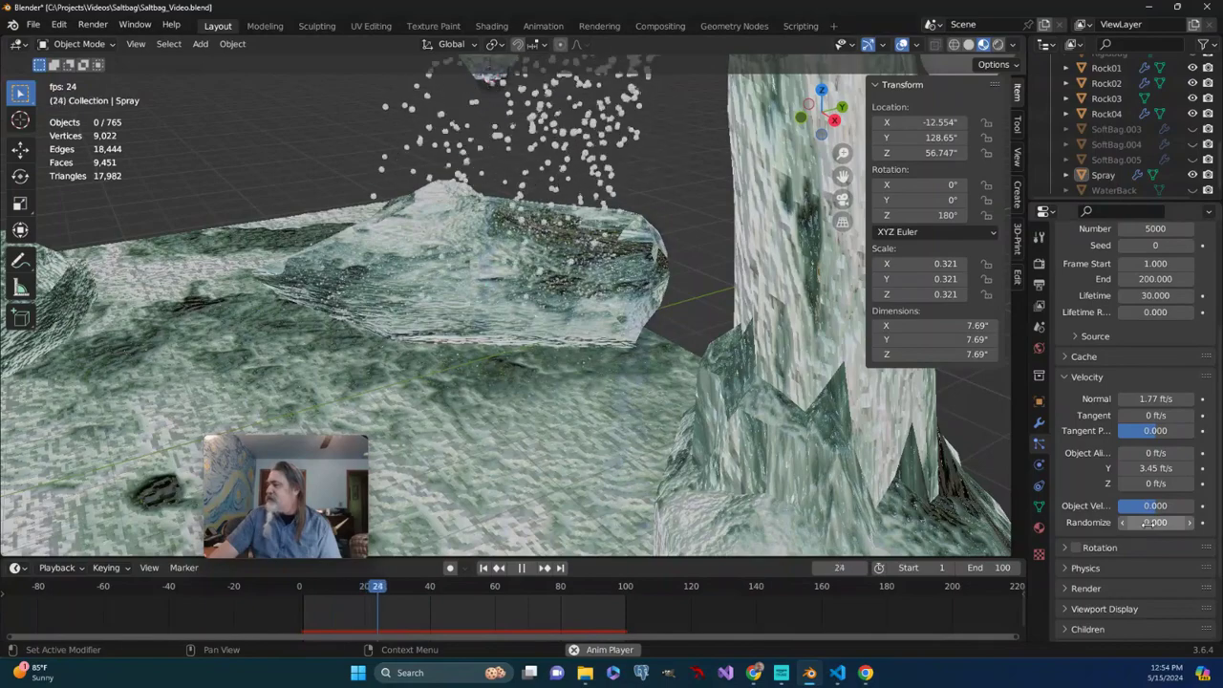
left_click_drag(557, 358, 509, 262)
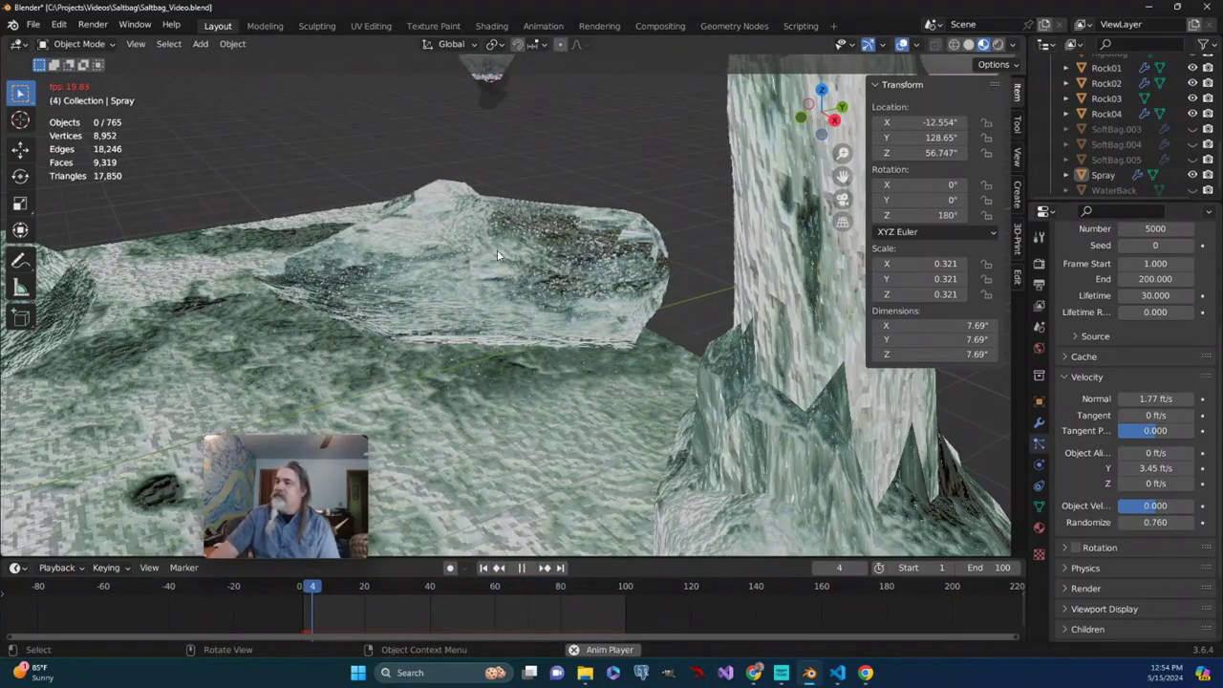
middle_click_drag(488, 262, 541, 322)
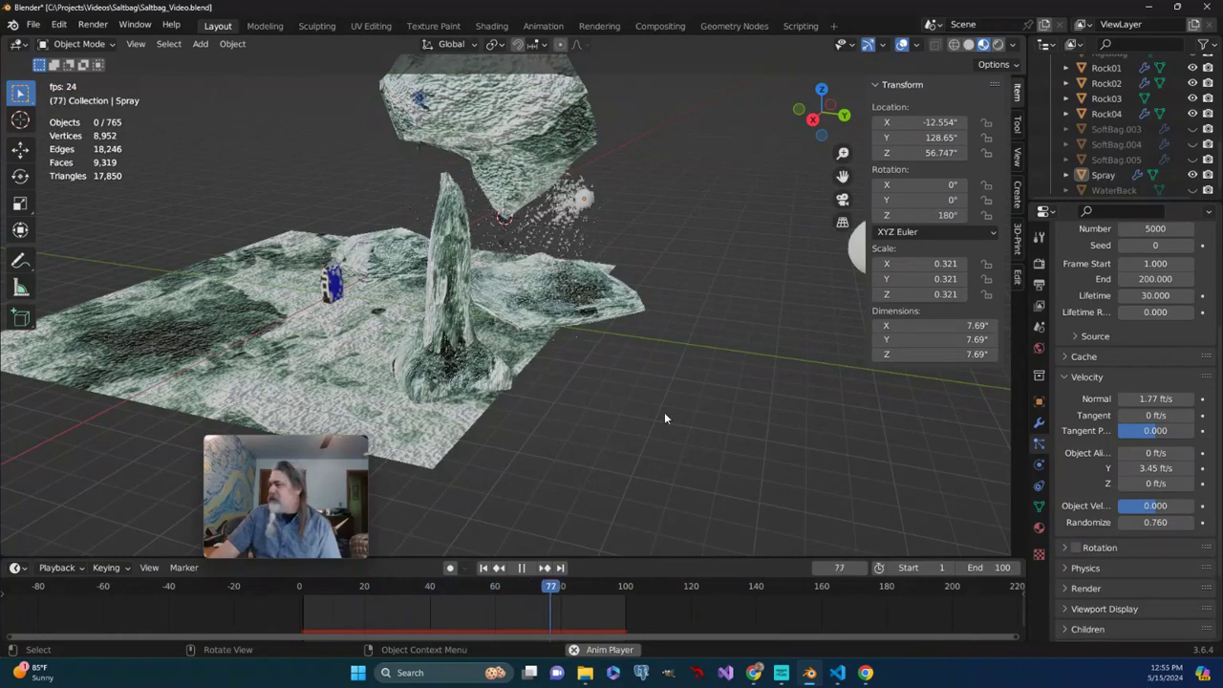
middle_click_drag(664, 412, 772, 286)
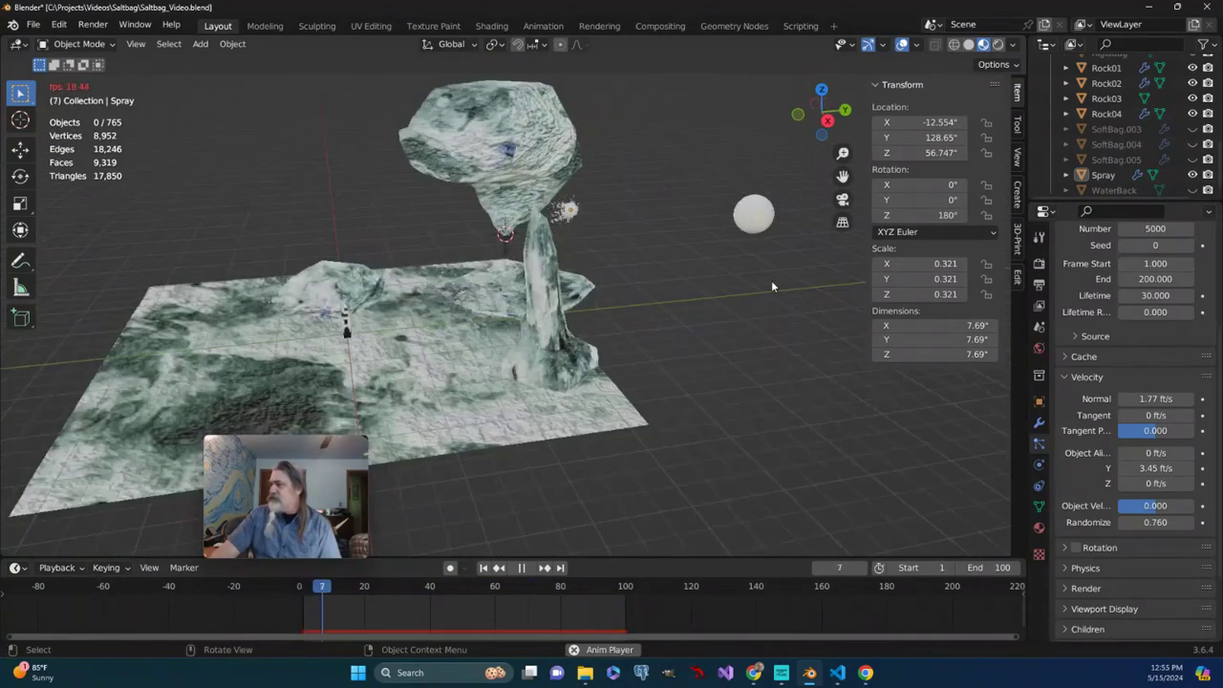
Select the Droplets sphere beside the rocks and scale it uniformly to about -0.302
scroll(750, 210, "up", 5)
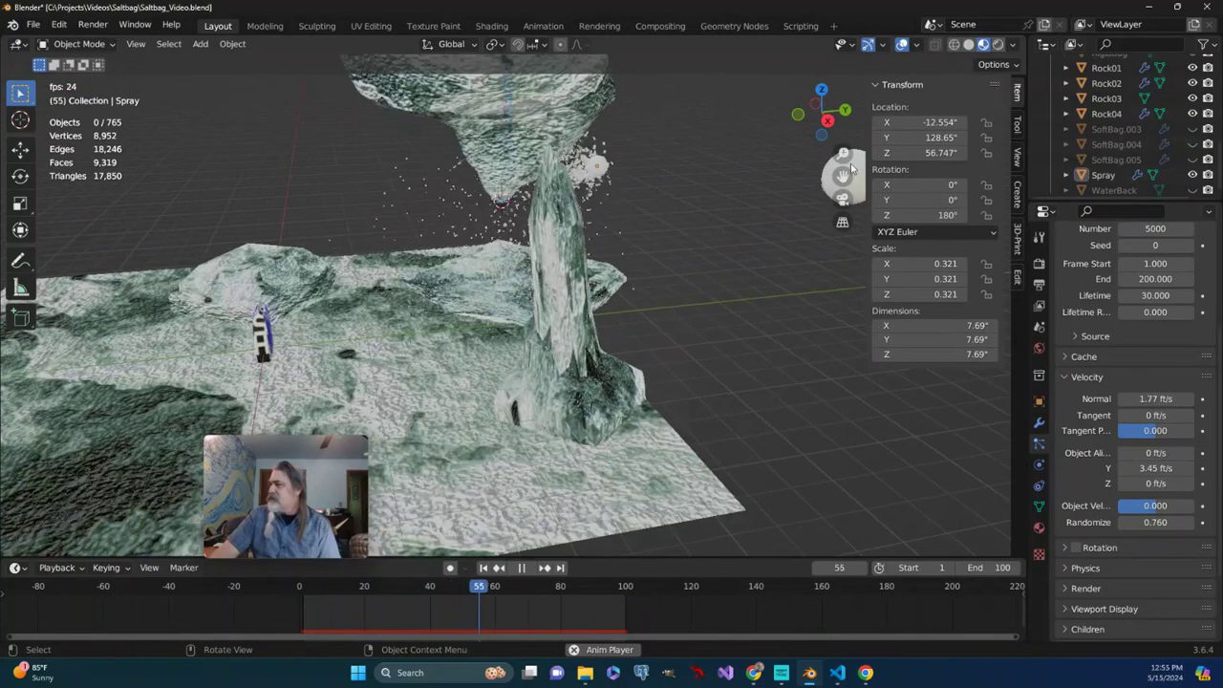
mouse_move(749, 287)
middle_mouse_down()
mouse_move(762, 300)
mouse_move(564, 350)
mouse_move(650, 326)
middle_mouse_up()
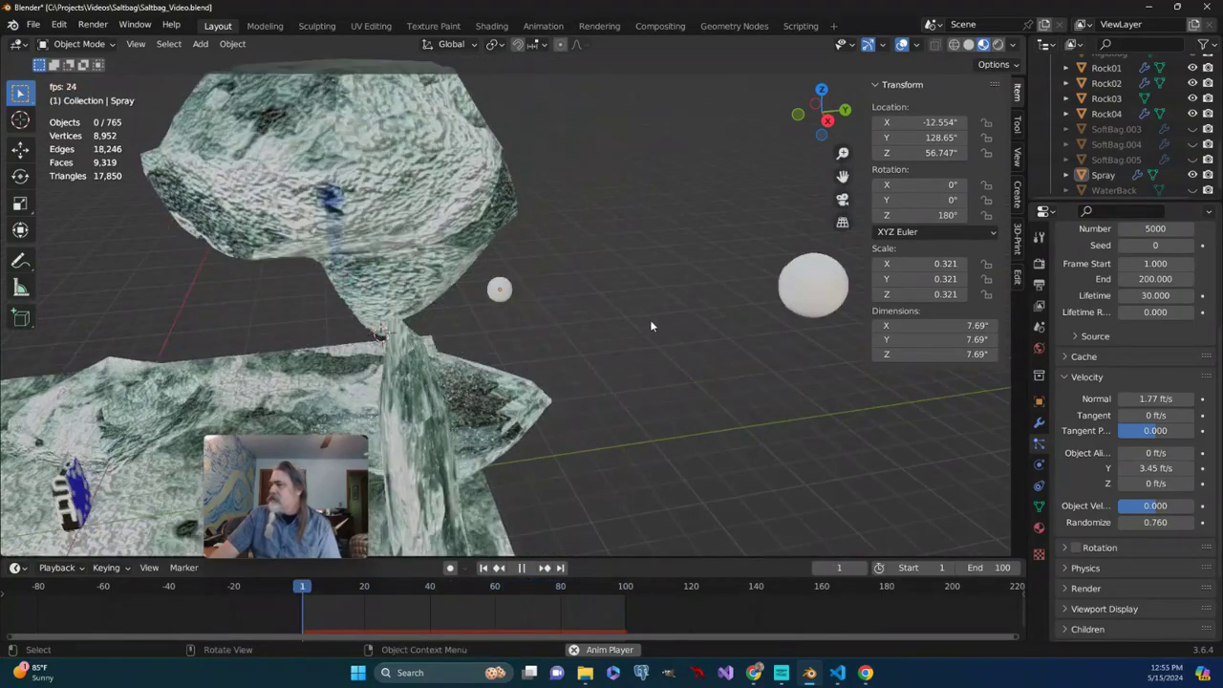
left_click(809, 279)
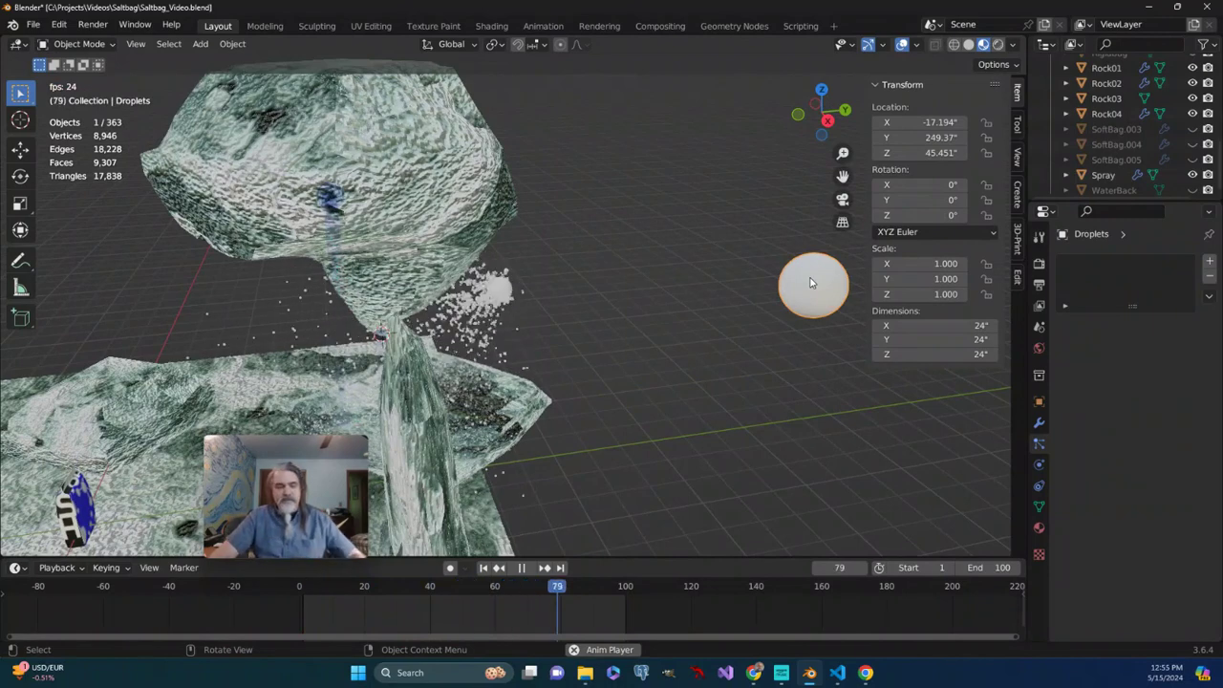
key("s")
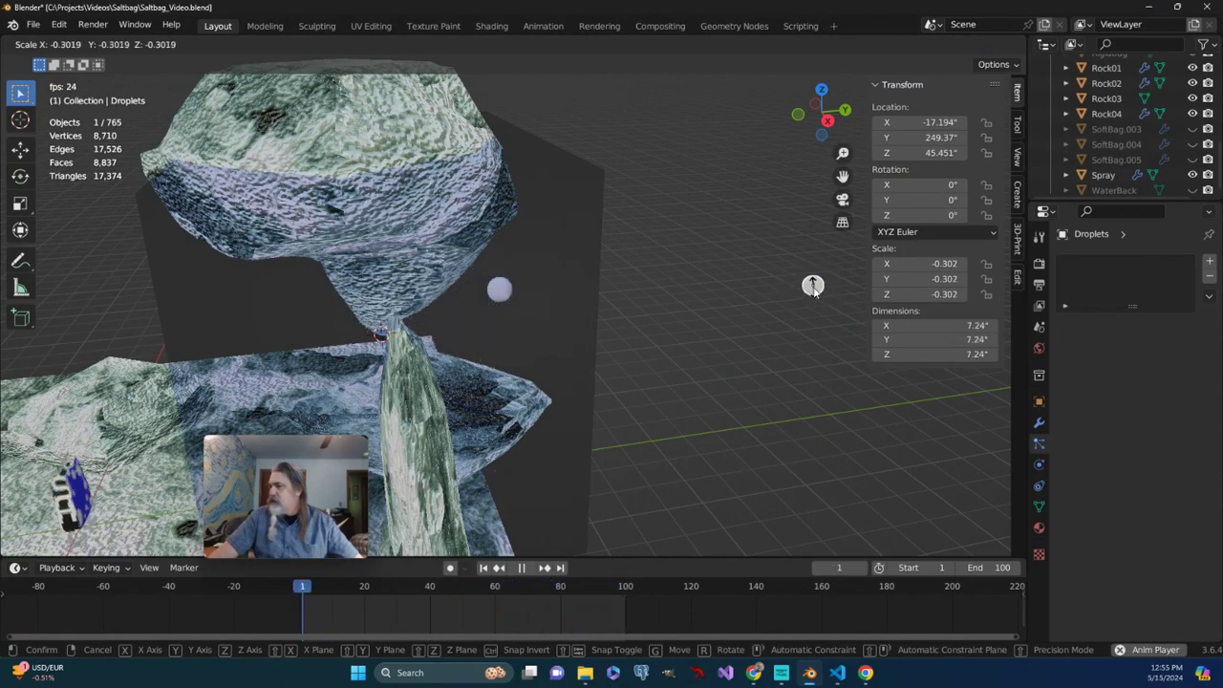
left_click(813, 290)
Assign the existing Drip material to the Droplets sphere
middle_click_drag(473, 306, 588, 289)
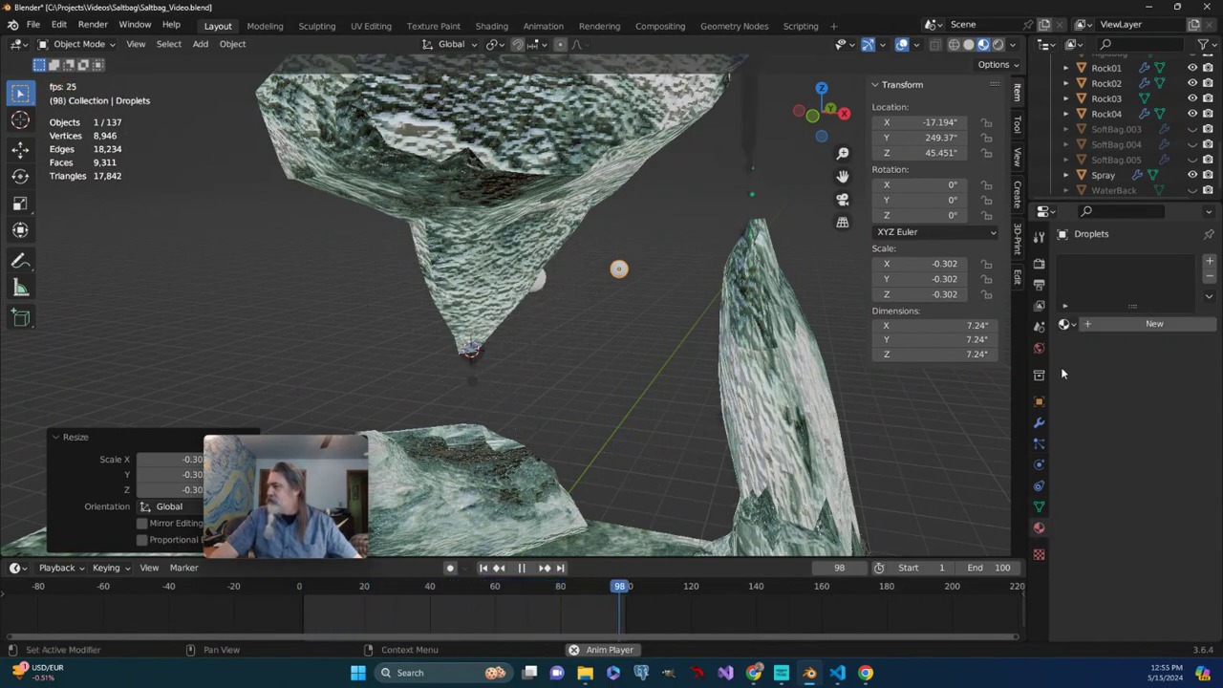
left_click(1066, 323)
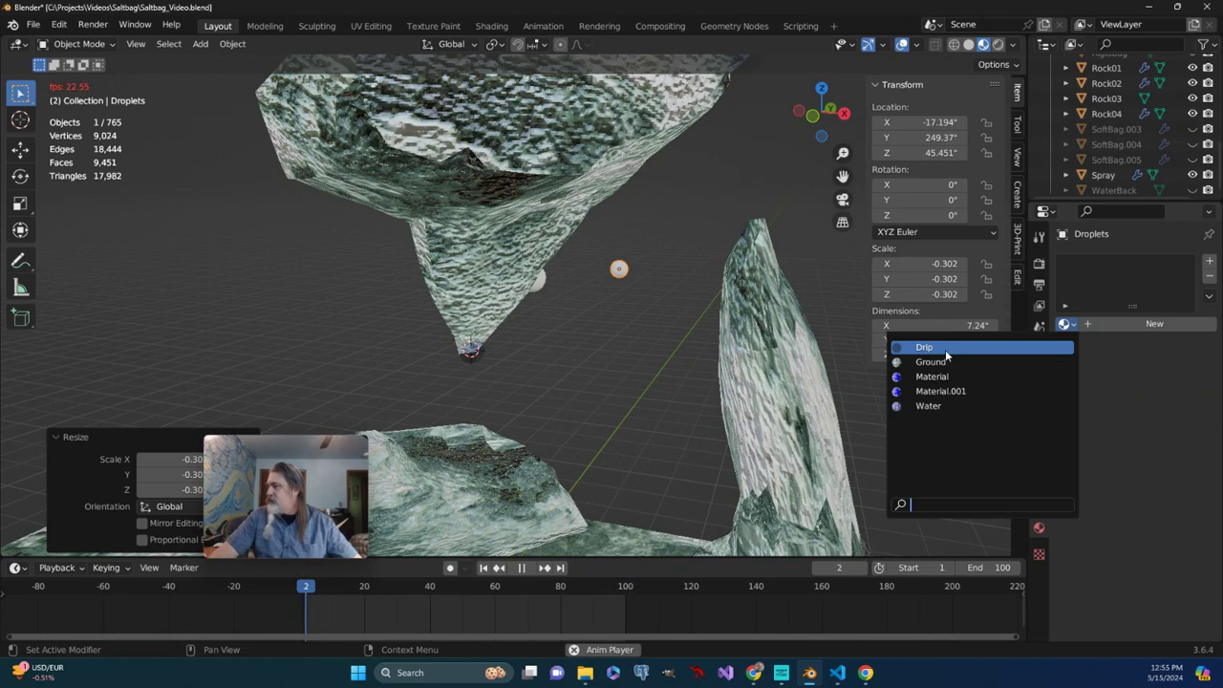
left_click(946, 351)
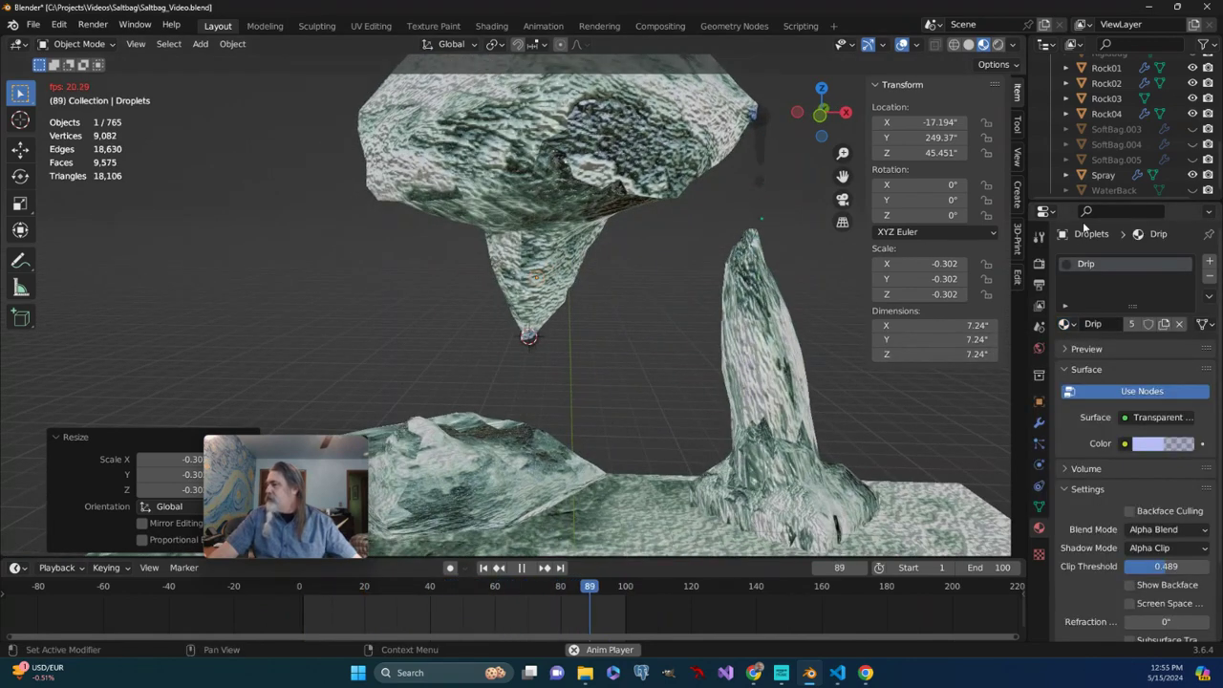
Make the WaterBack backdrop visible and check the droplets against it from the camera's viewpoint
left_click(1192, 185)
key("KP_0")
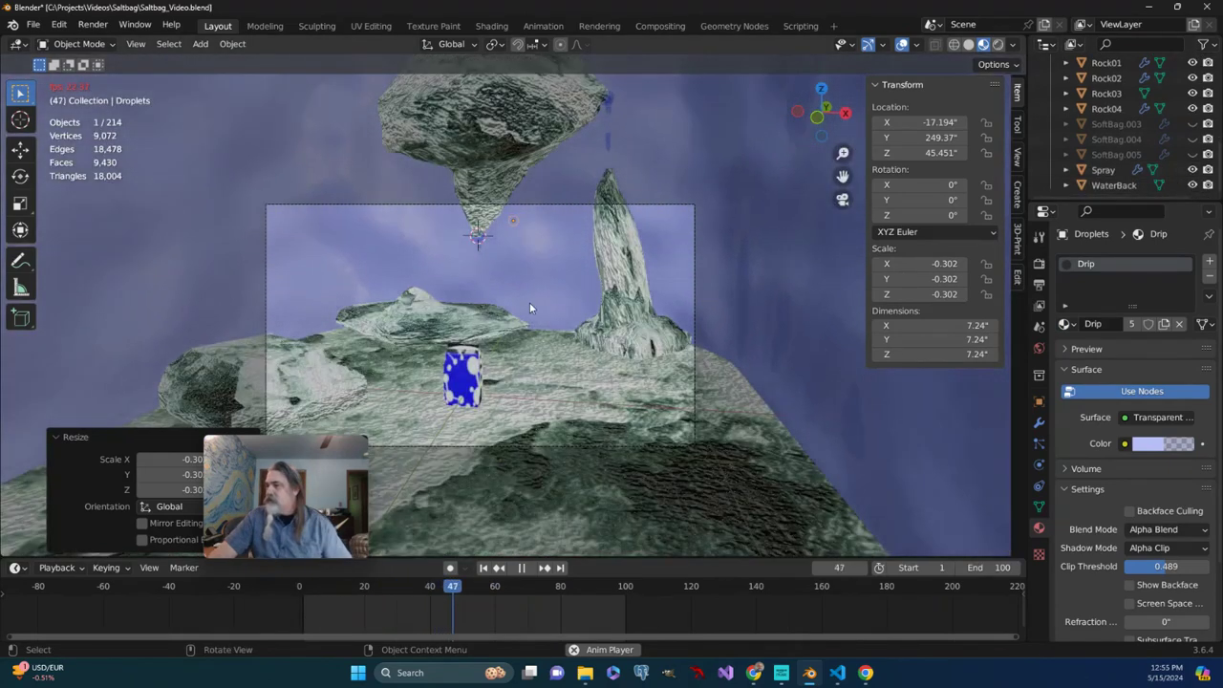
scroll(497, 326, "up", 2)
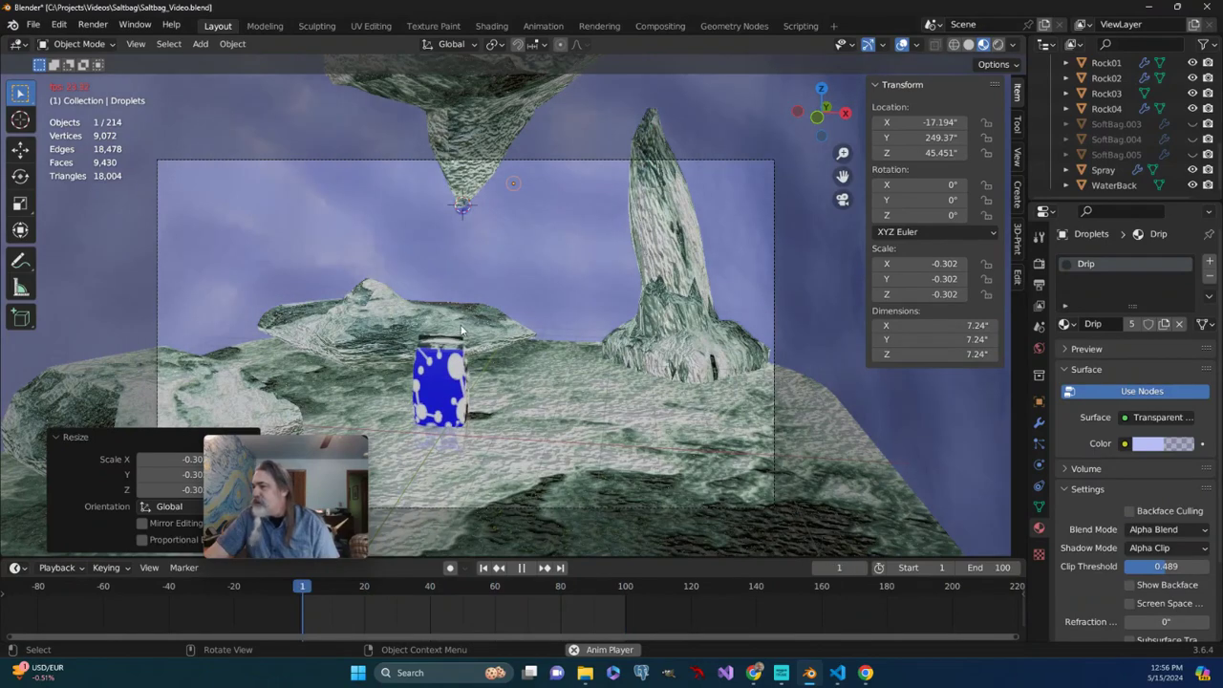
mouse_move(463, 329)
middle_mouse_down()
mouse_move(452, 325)
mouse_move(482, 321)
mouse_move(469, 323)
middle_mouse_up()
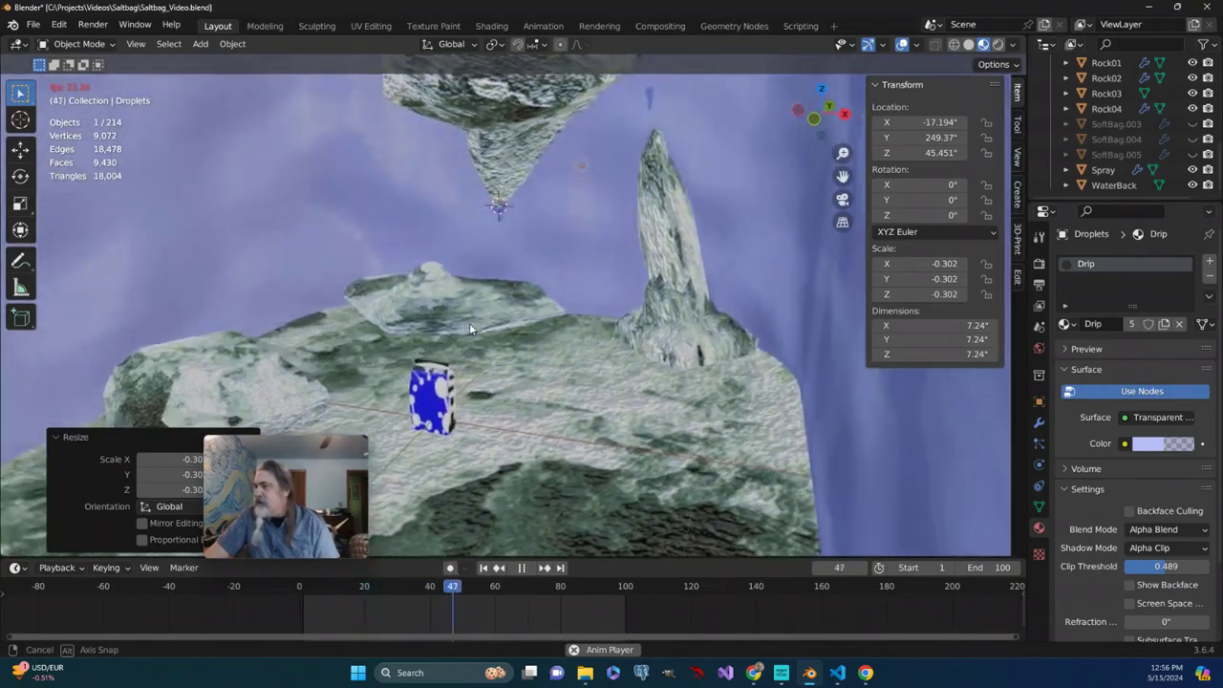
Select the Spray emitter and set its particle number to 10000
left_click(1038, 444)
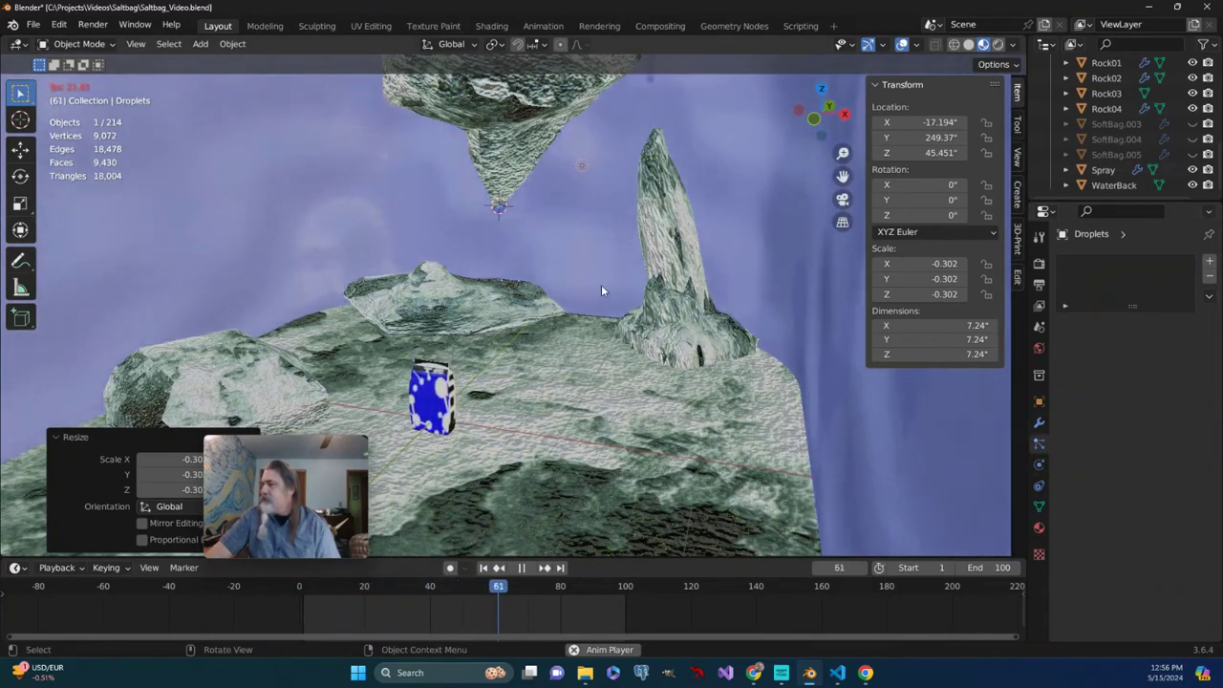
middle_click_drag(601, 285, 782, 242)
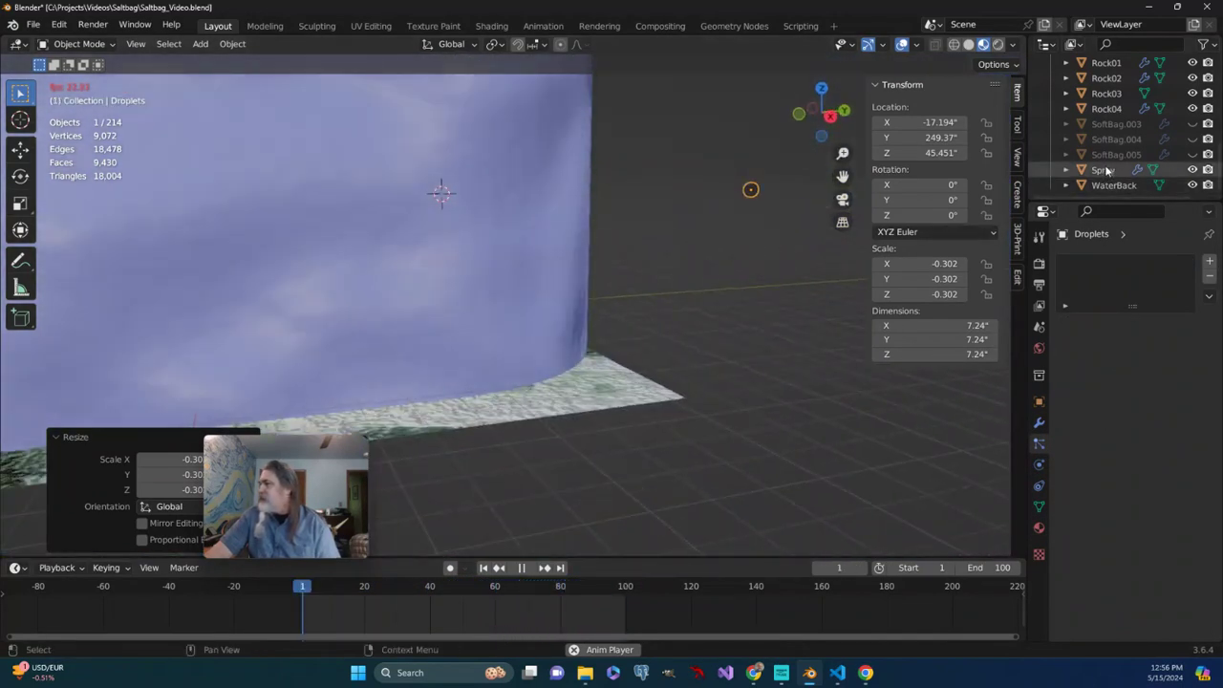
left_click(1099, 171)
middle_click_drag(511, 291, 636, 300)
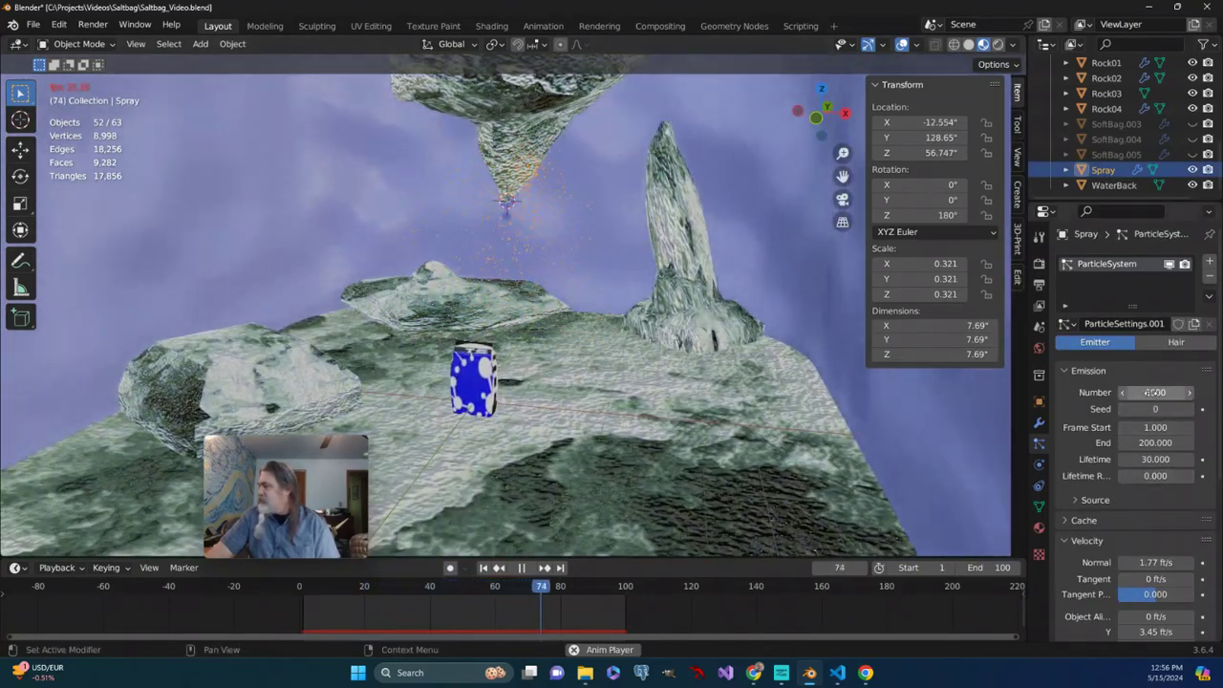
left_click(1148, 392)
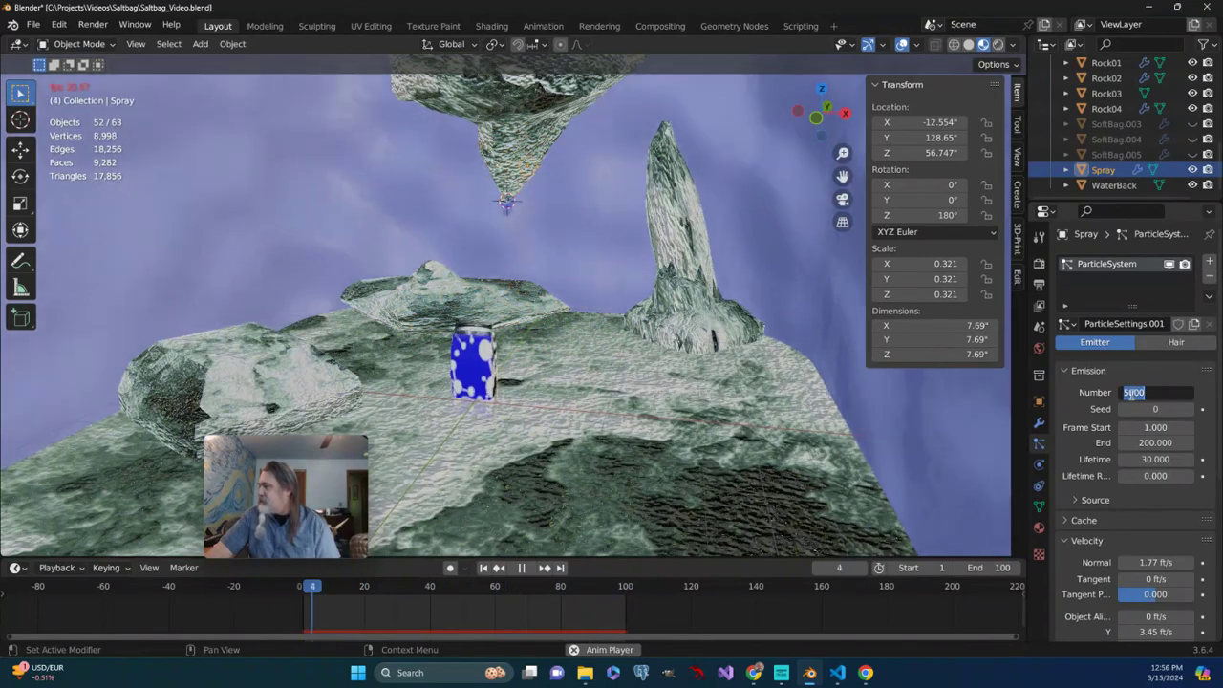
left_click(1130, 392)
key("BackSpace")
type("1")
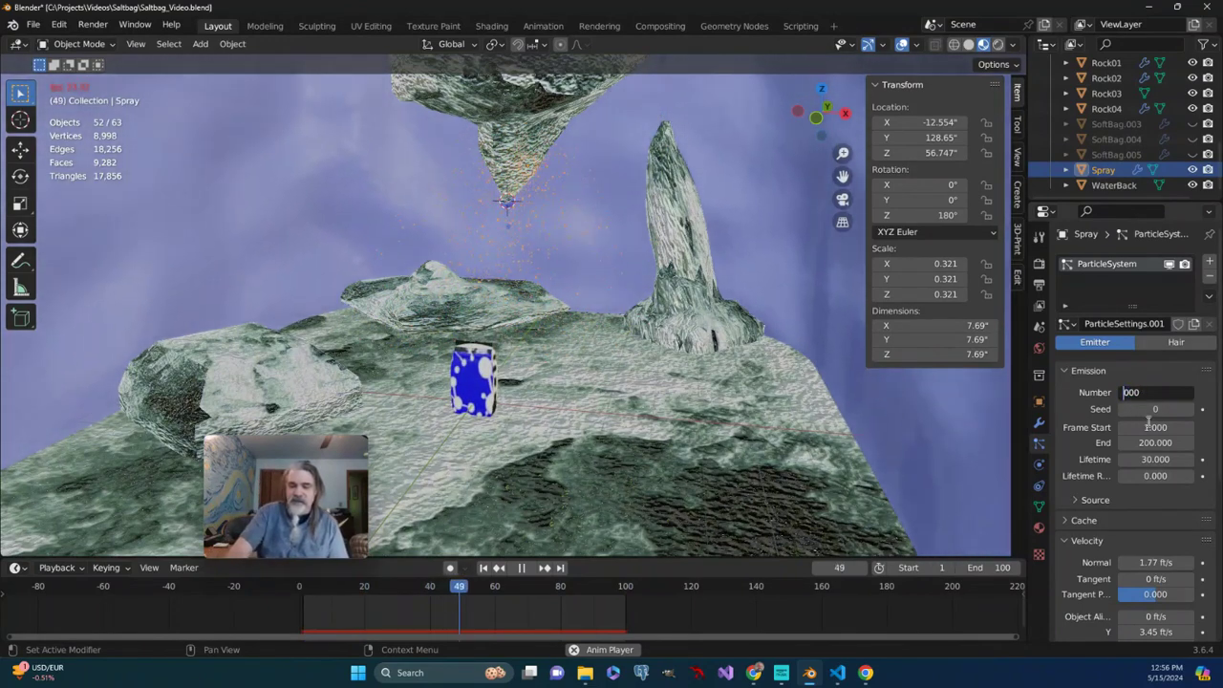
type("0")
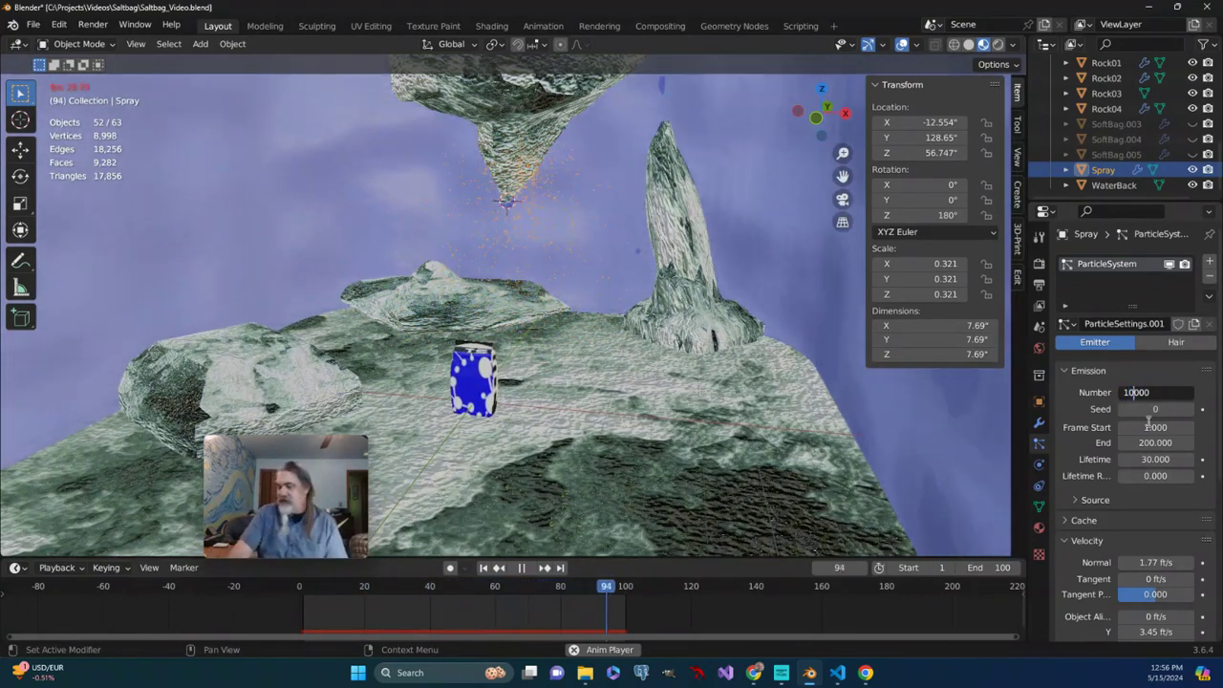
key("Return")
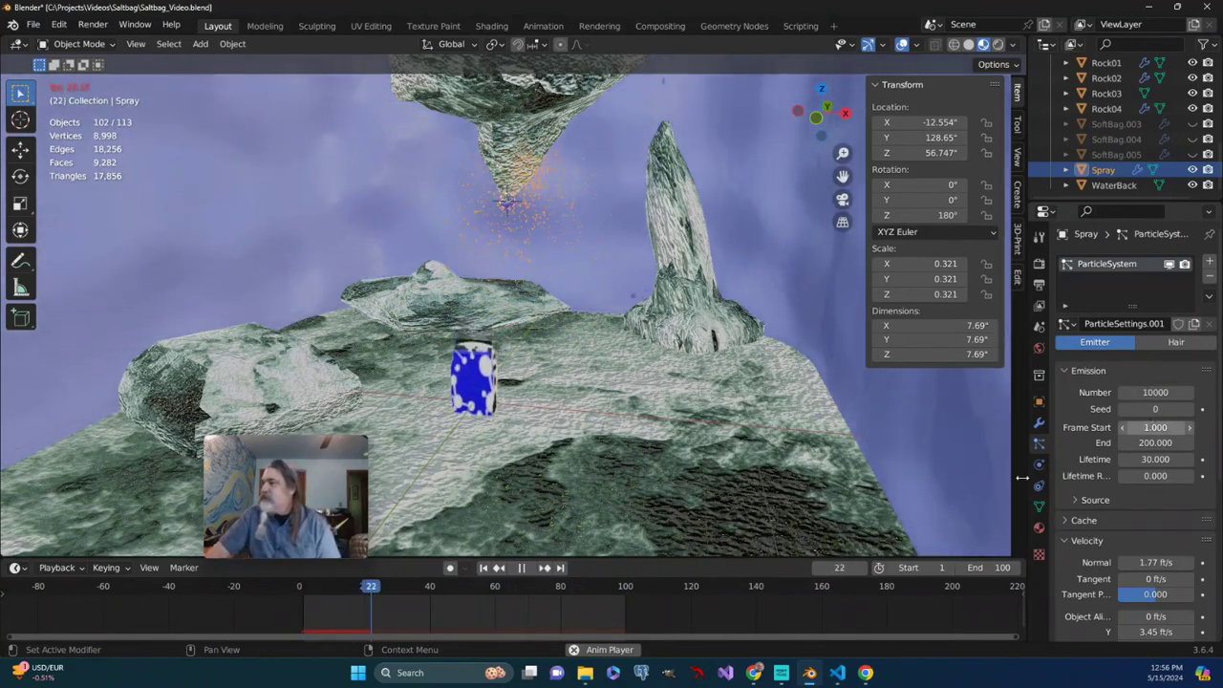
Select the Ground instead of the emitter and examine the playing spray around the rocks and bag from several angles and distances
left_click(781, 449)
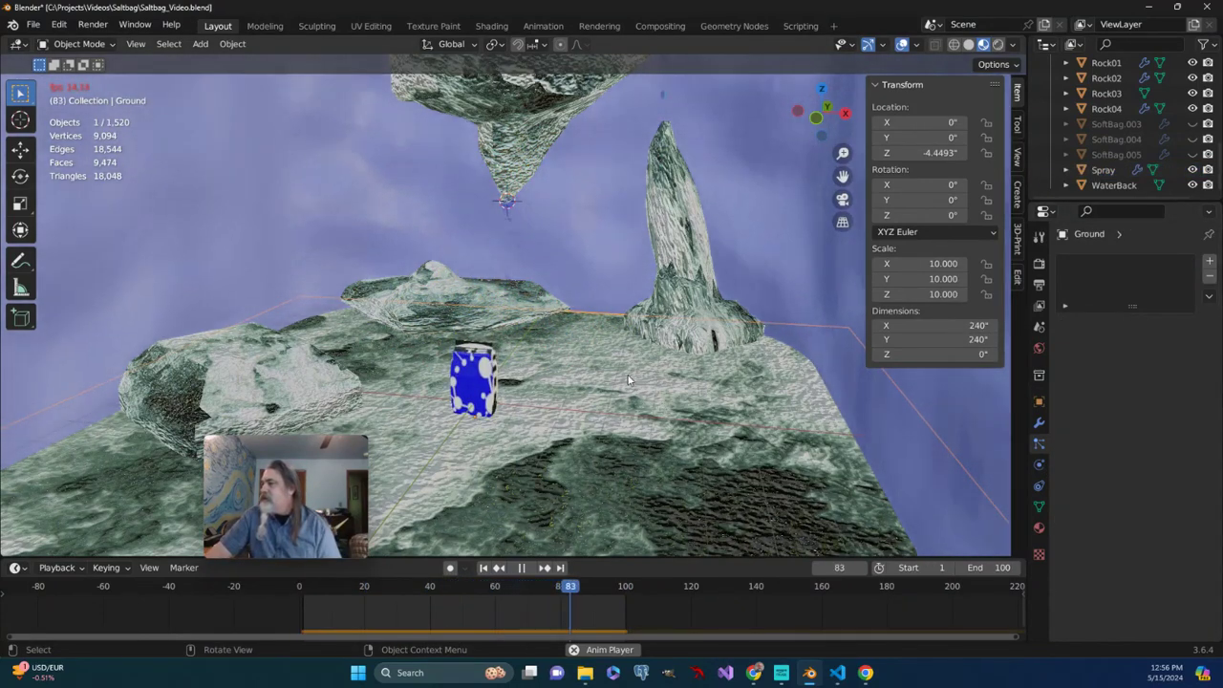
middle_click_drag(664, 416, 595, 376)
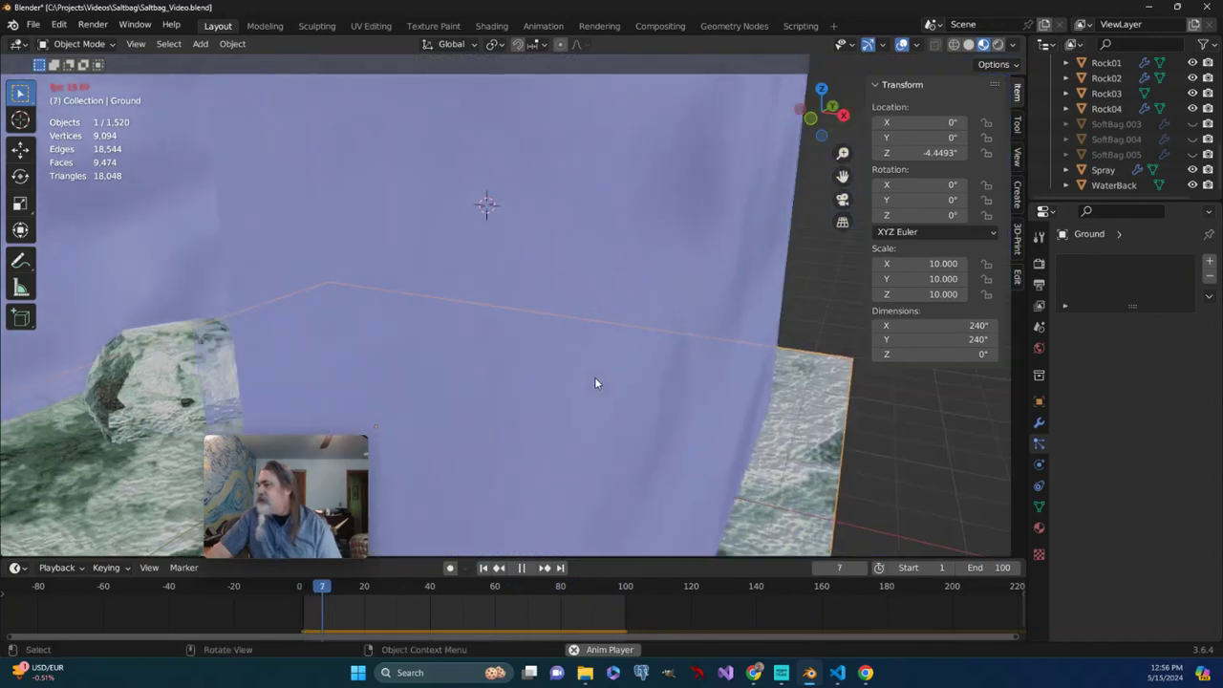
scroll(822, 439, "down", 2)
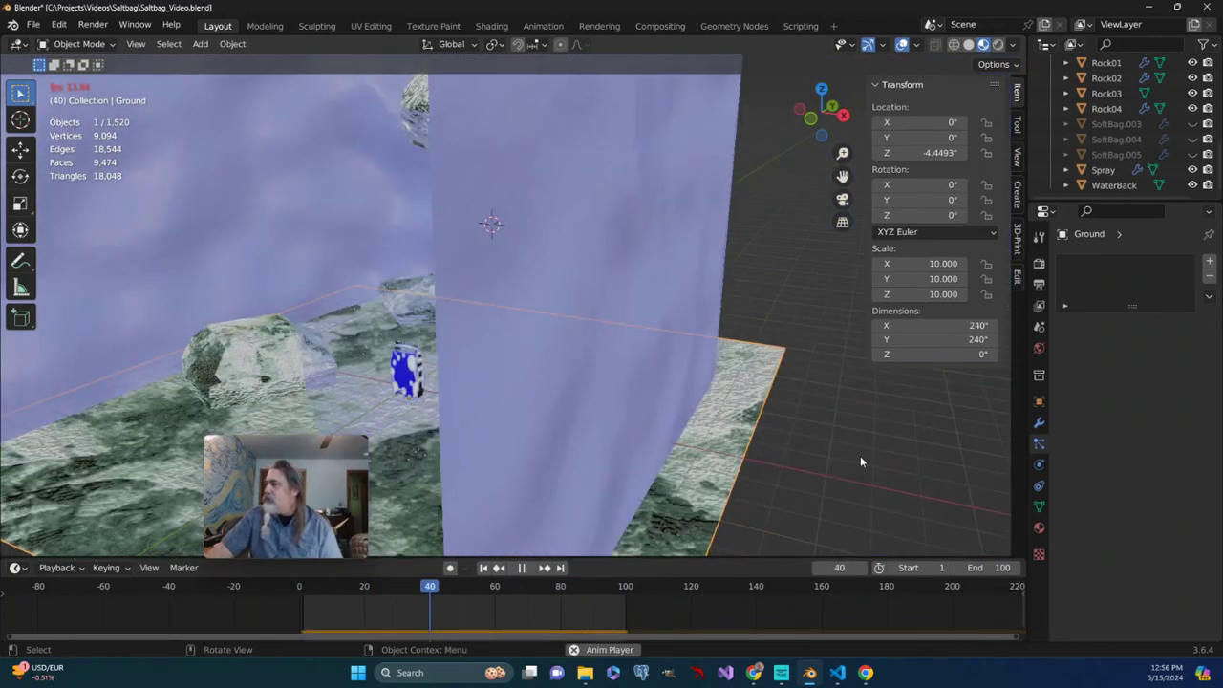
scroll(902, 456, "up", 3)
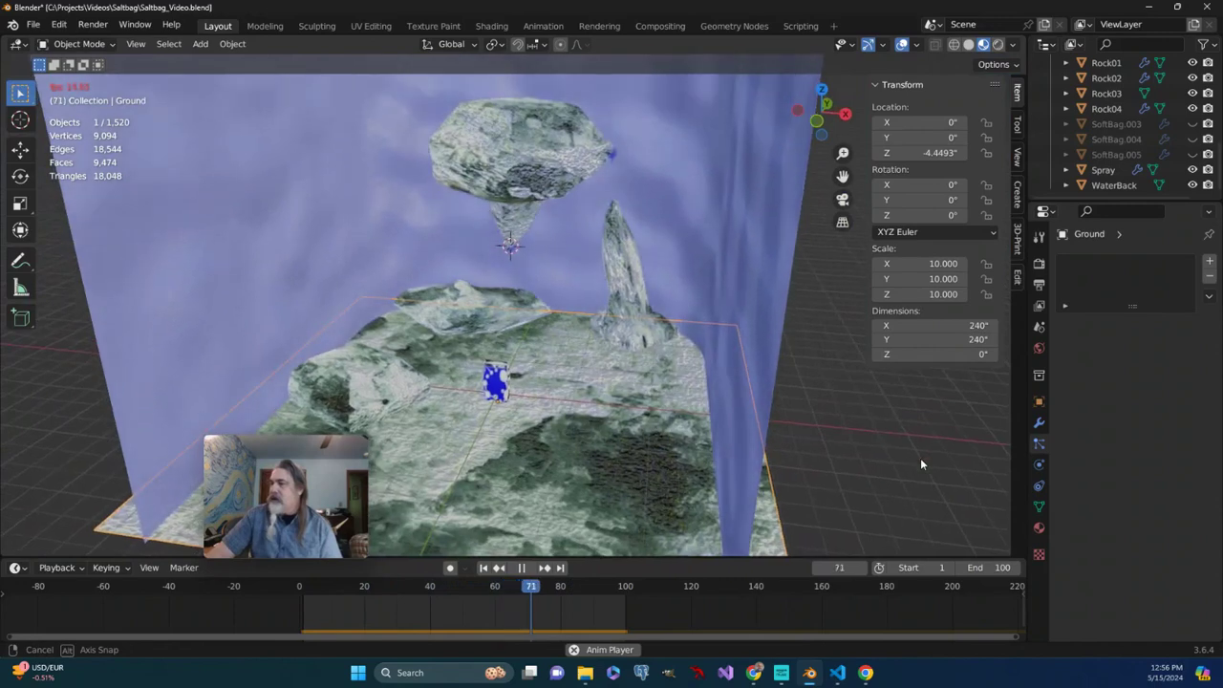
scroll(608, 348, "up", 1)
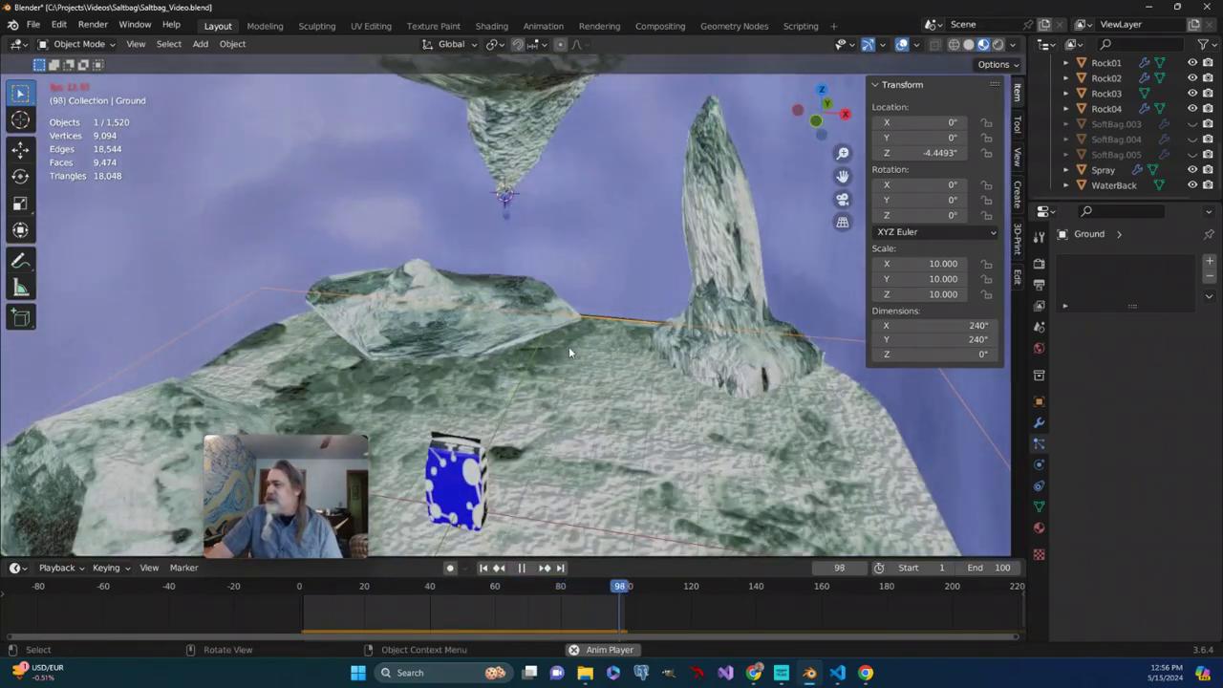
middle_click_drag(560, 336, 542, 368)
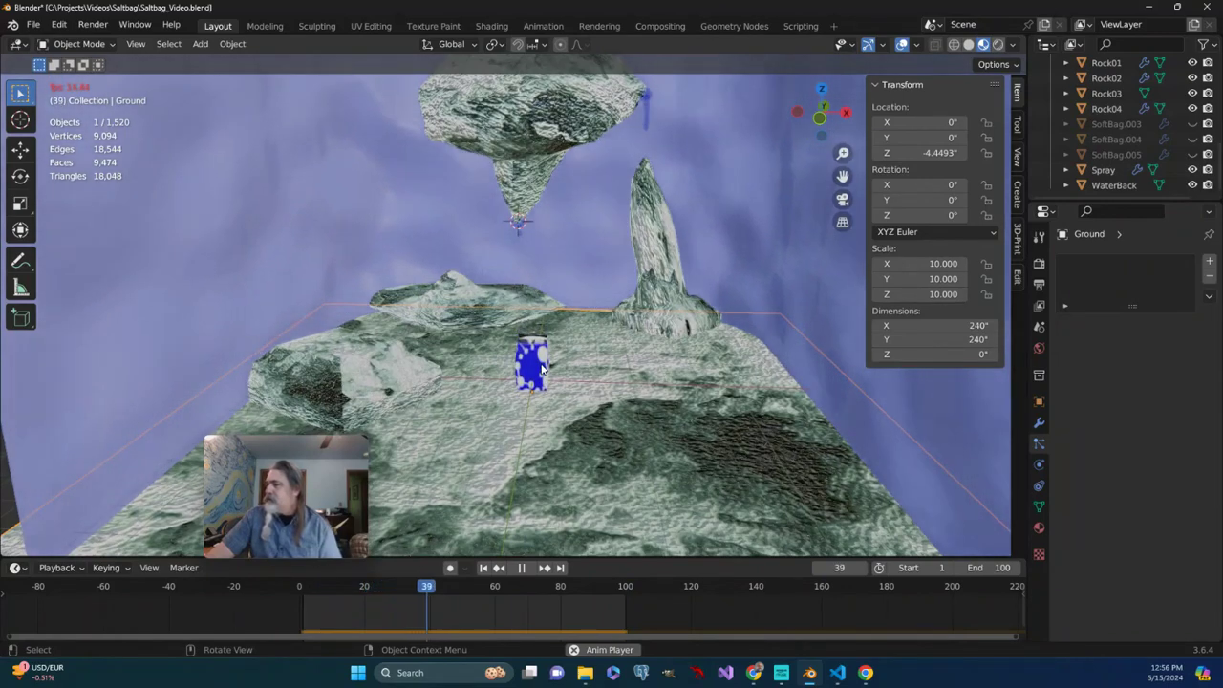
middle_click_drag(628, 351, 594, 342)
scroll(595, 343, "up", 5)
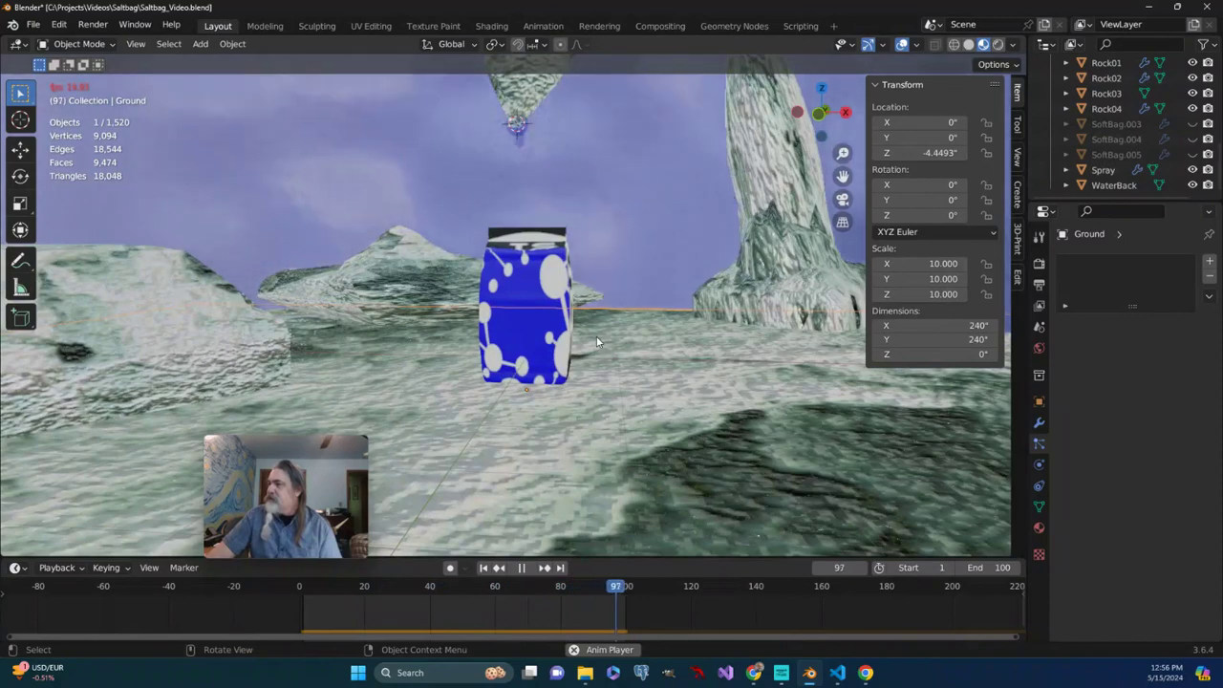